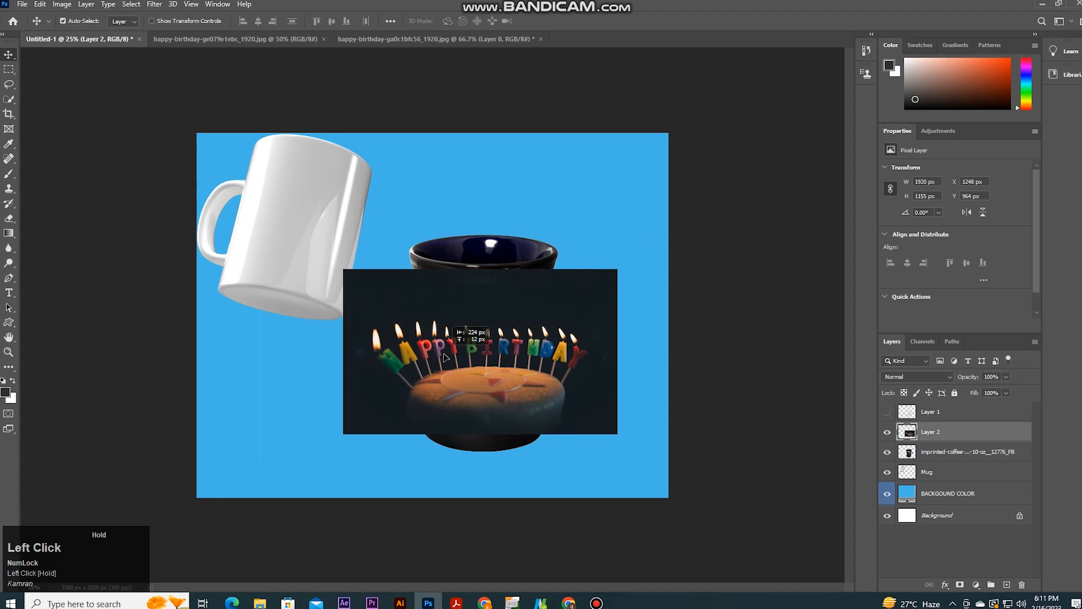
Step: Free-transform the birthday cake image, scaling it to about 107% and positioning it over the black mug
left_click(40, 5)
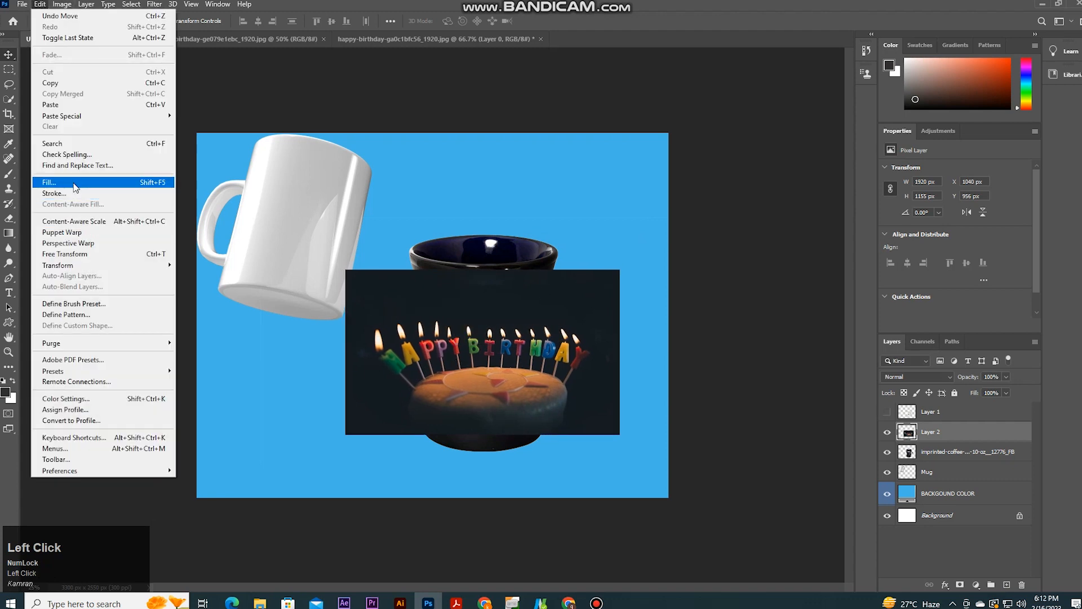
left_click(75, 254)
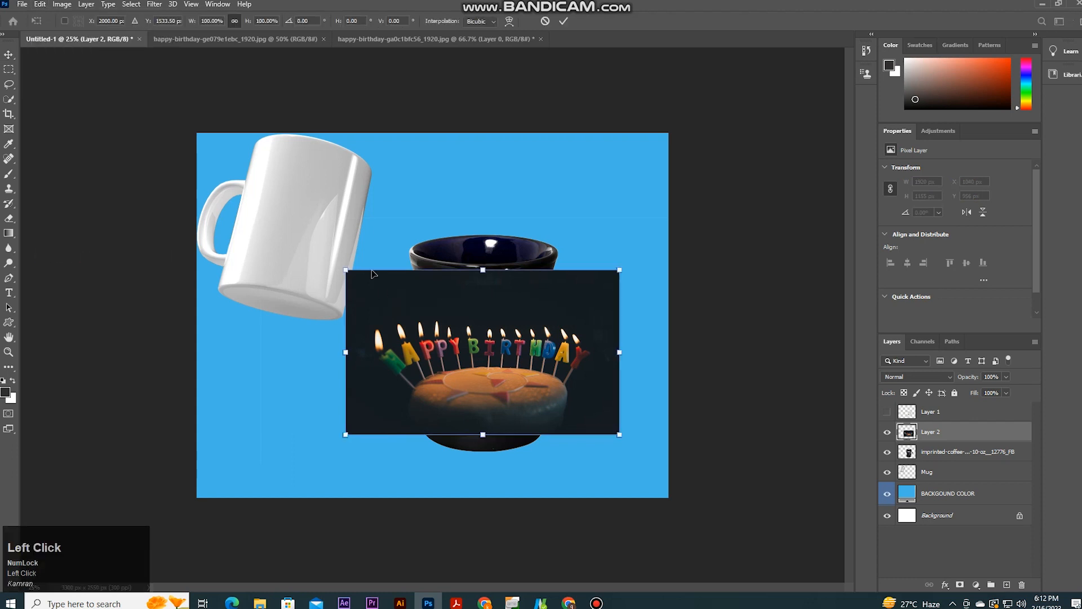
left_click_drag(346, 271, 350, 272)
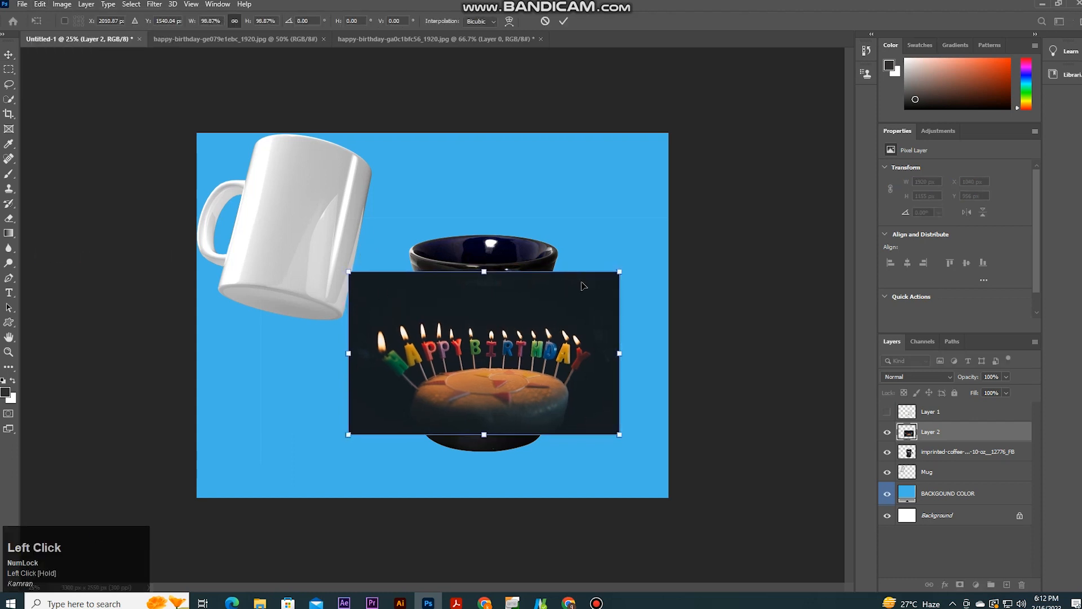
mouse_move(621, 273)
left_mouse_down()
mouse_move(611, 273)
mouse_move(633, 265)
left_mouse_up()
left_click_drag(633, 434, 642, 440)
left_click_drag(549, 417, 534, 411)
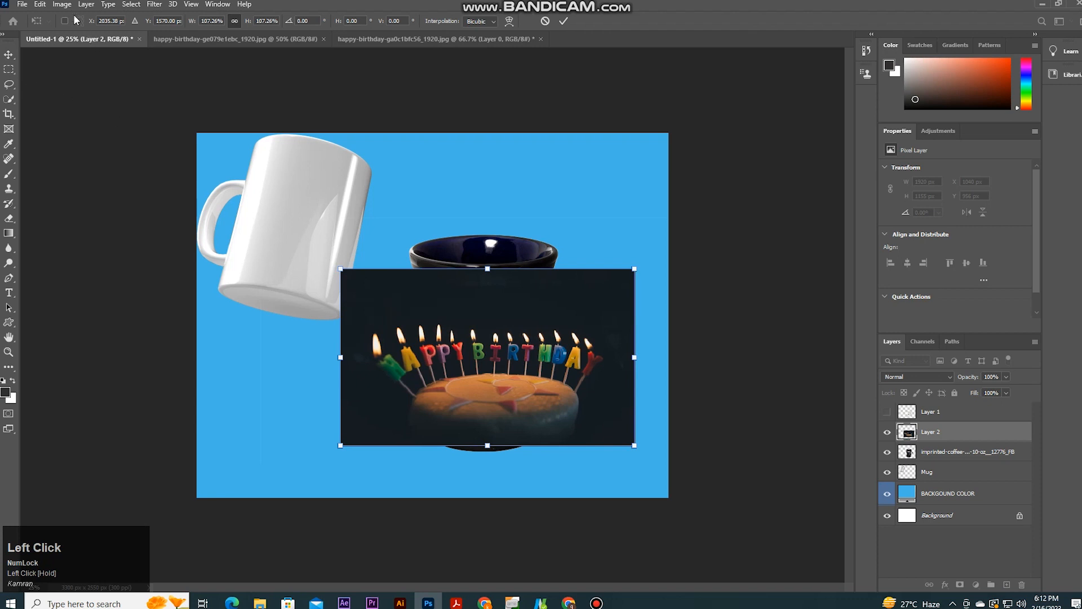
Step: Start warping the cake image, bringing its two right corners and right side in to the black mug's handle-side edge
left_click(40, 4)
mouse_move(73, 266)
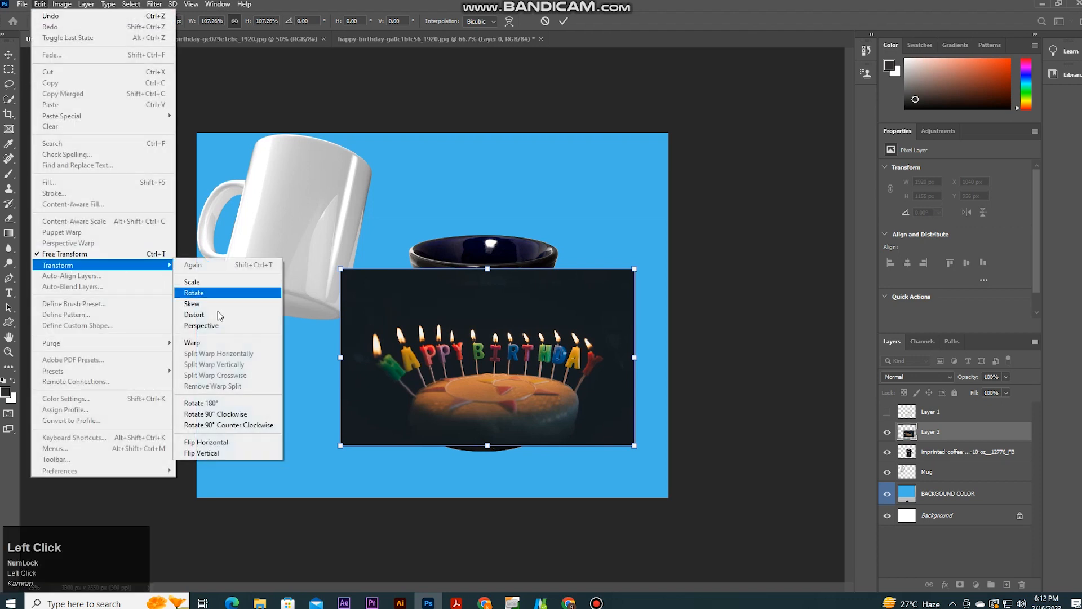
left_click(216, 343)
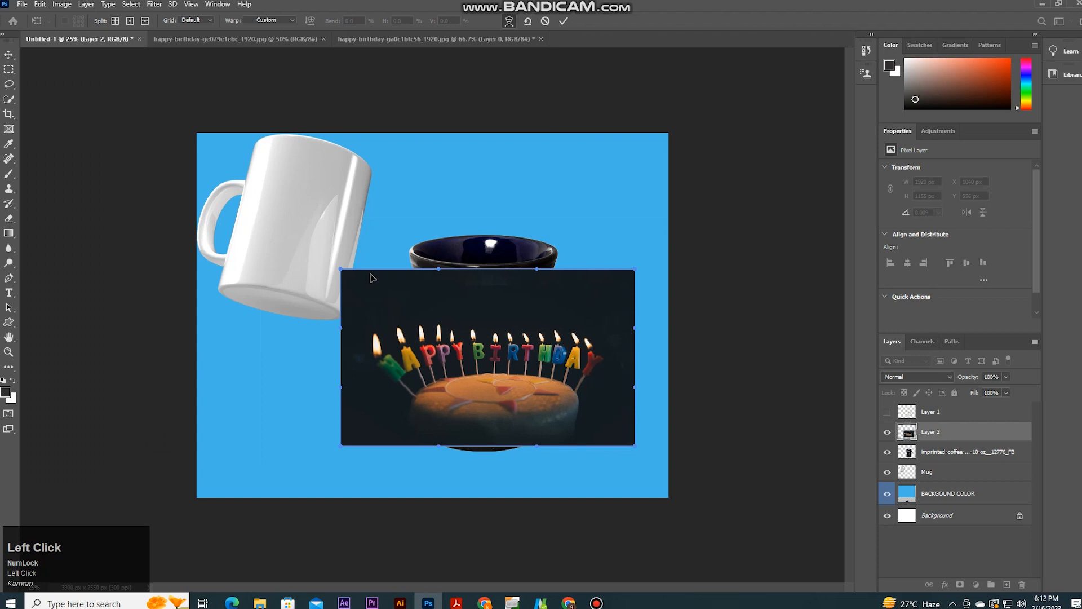
left_click_drag(637, 274, 554, 267)
left_click_drag(634, 449, 544, 431)
left_click_drag(637, 332, 517, 364)
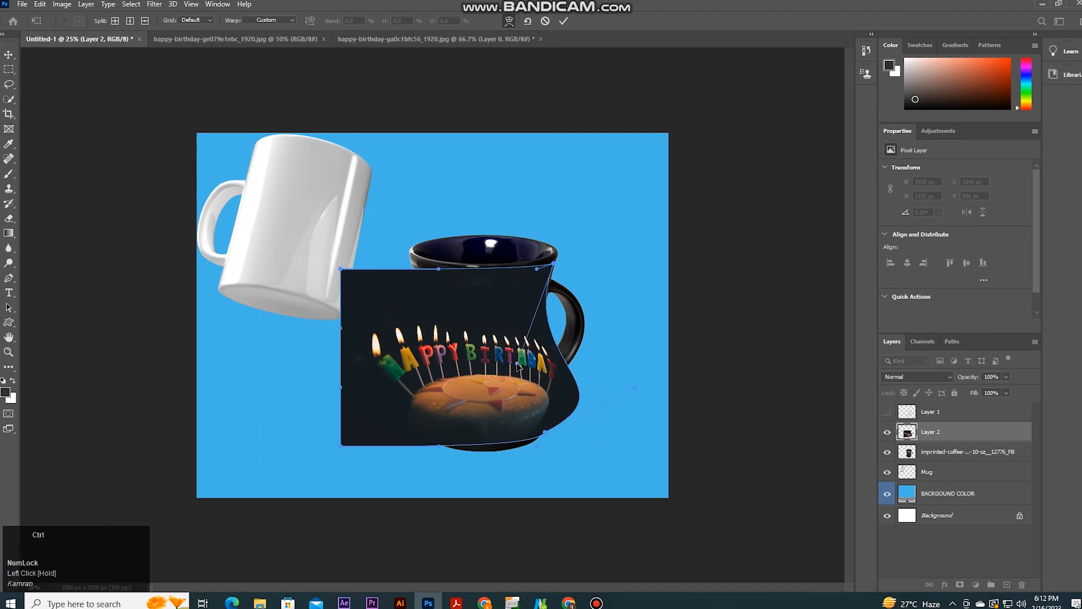
Step: Refine the warp's right side so it follows the mug's curved edge and its upper and lower right corners
key("ctrl+plus")
left_click_drag(702, 410, 602, 465)
left_click_drag(547, 382, 553, 370)
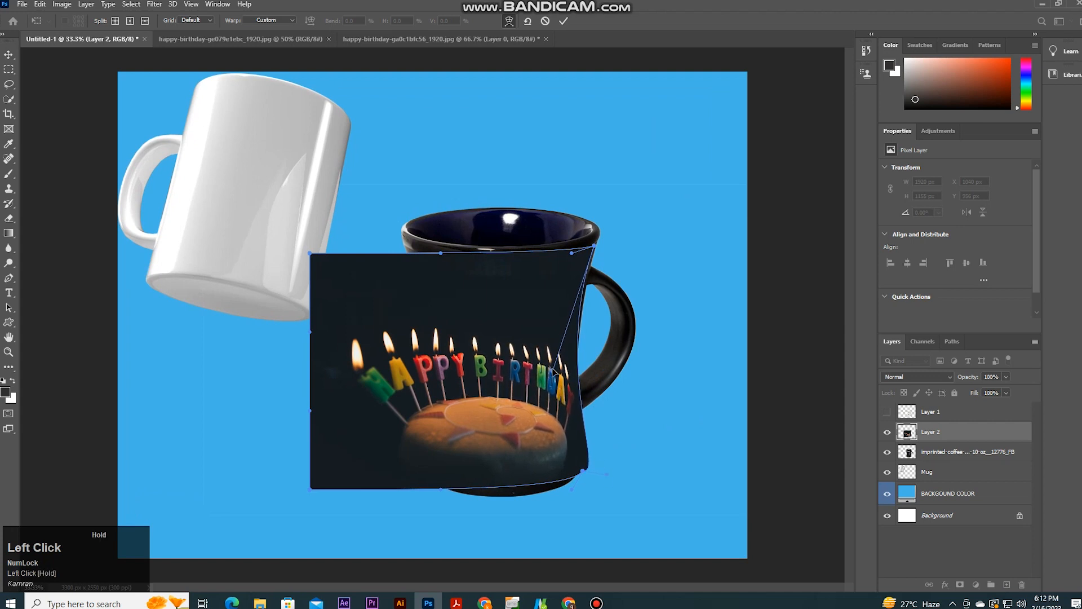
left_click_drag(604, 474, 565, 512)
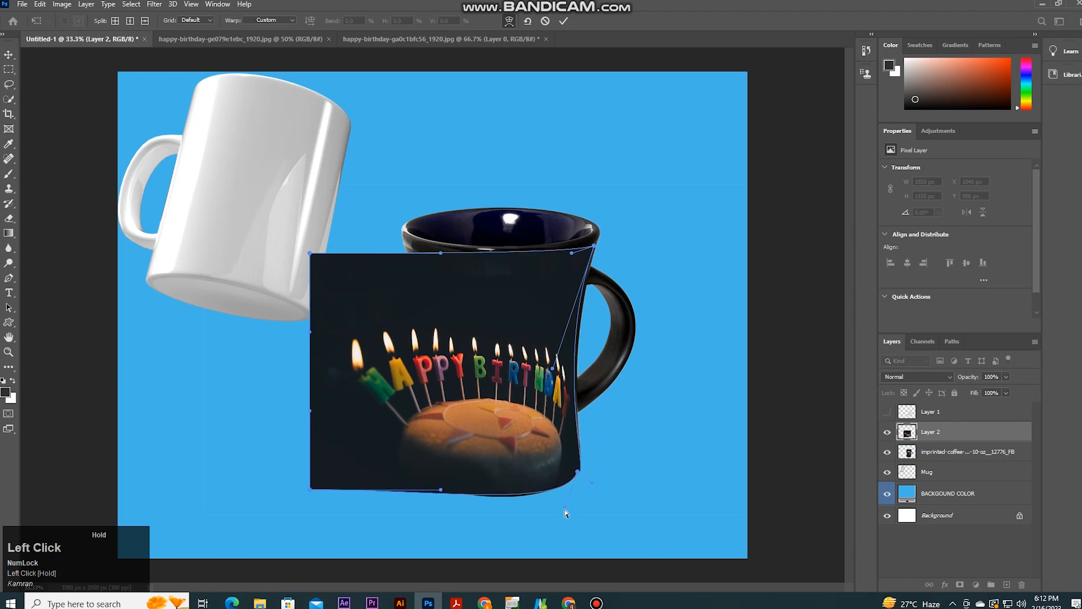
left_click_drag(597, 250, 572, 264)
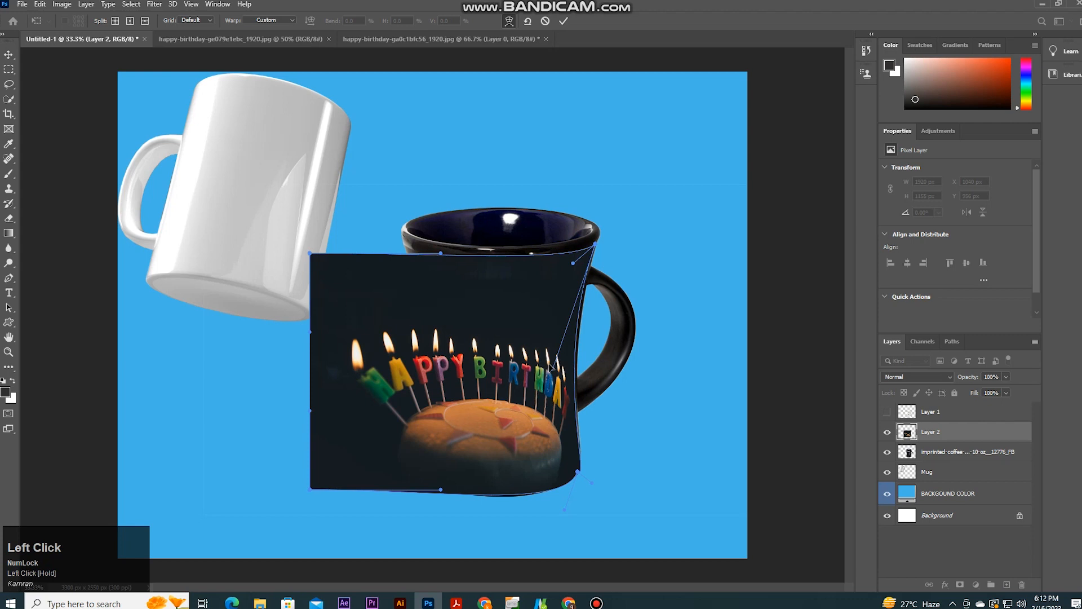
left_click_drag(552, 372, 556, 379)
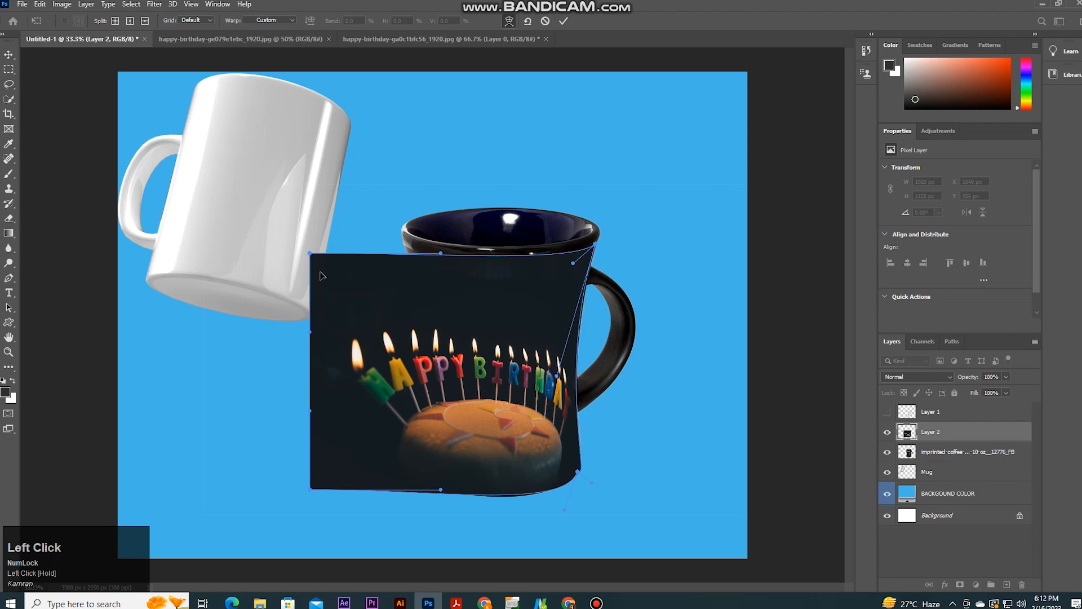
Step: Warp the cake image's left corners and left side inward to follow the black mug's left edge
left_click_drag(312, 255, 400, 269)
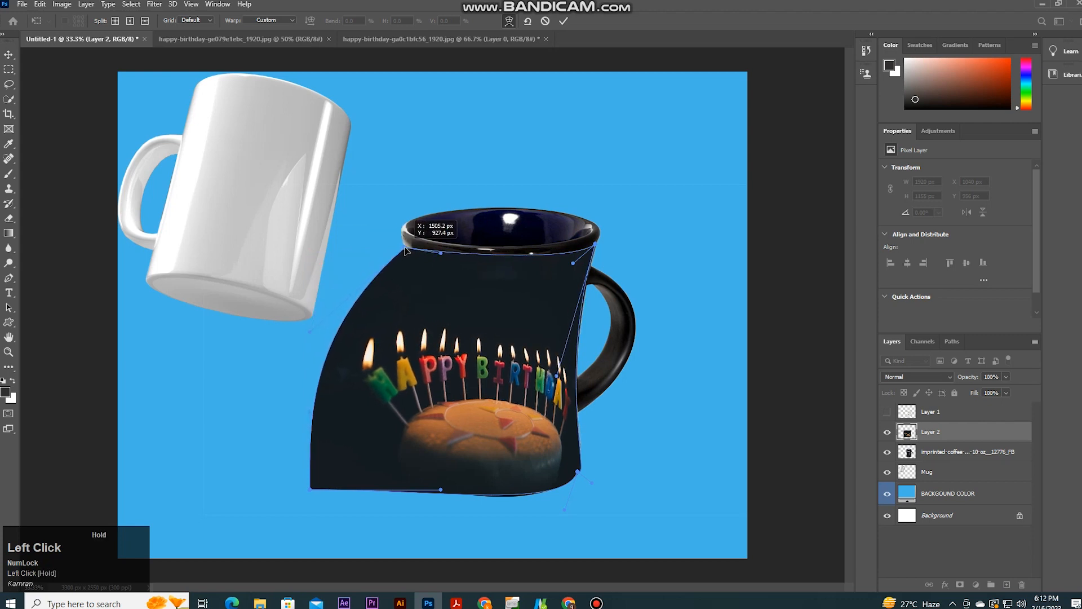
left_click_drag(311, 333, 433, 352)
left_click_drag(309, 412, 420, 427)
left_click_drag(304, 491, 420, 467)
left_click_drag(401, 272, 406, 247)
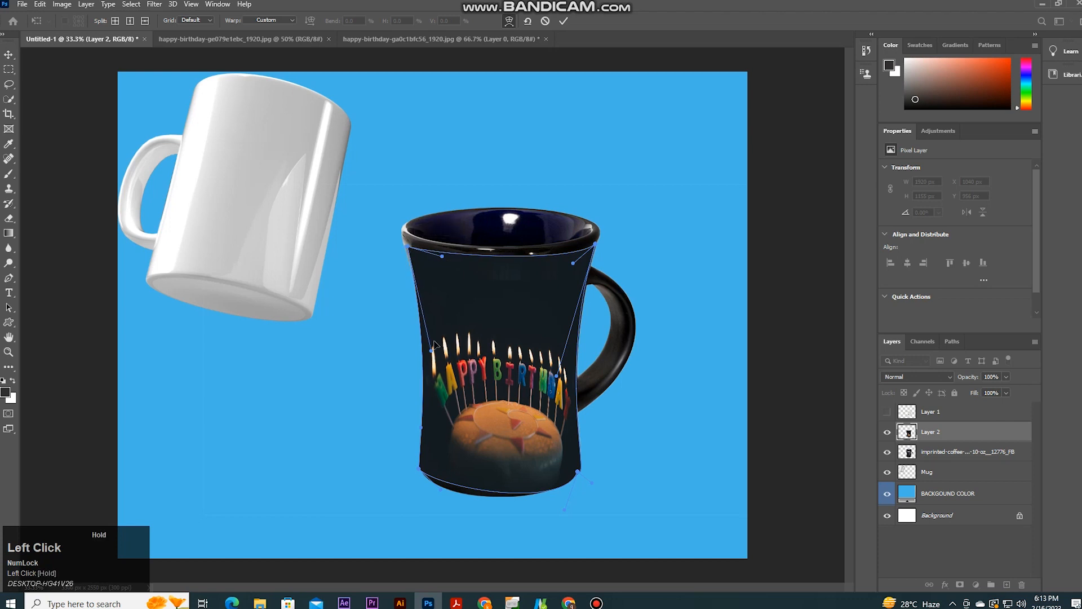
mouse_move(432, 351)
left_mouse_down()
mouse_move(442, 355)
mouse_move(431, 336)
left_mouse_up()
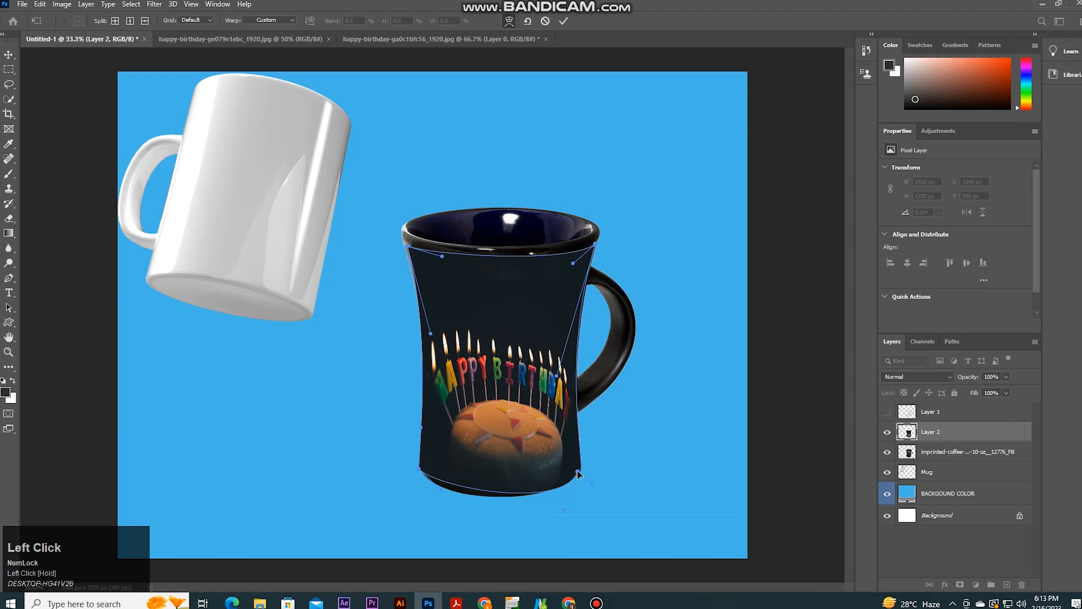
Step: Bend the cake image's bottom and top edges to match the mug's rounded base and rim, and apply the warp
left_click_drag(577, 470, 591, 472)
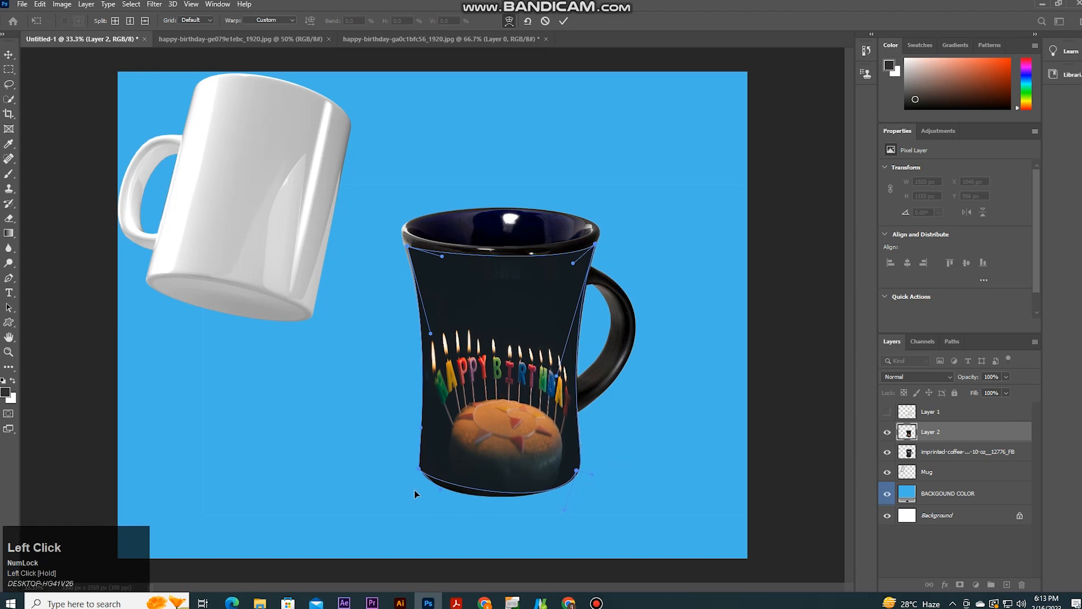
left_click_drag(442, 495, 428, 502)
mouse_move(575, 470)
left_mouse_down()
mouse_move(594, 463)
mouse_move(586, 473)
left_mouse_up()
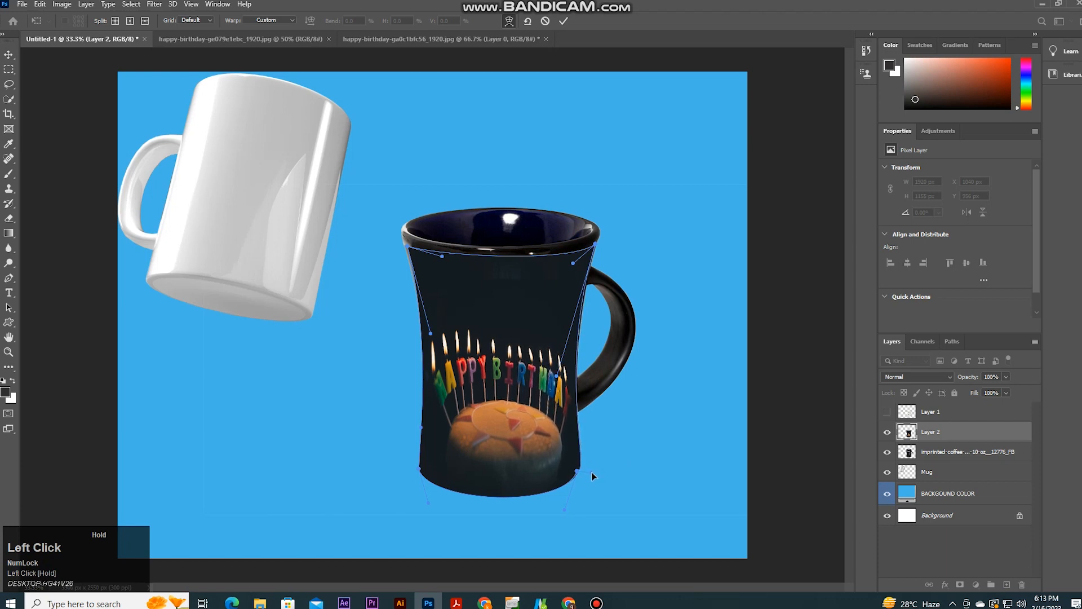
left_click_drag(557, 375, 555, 387)
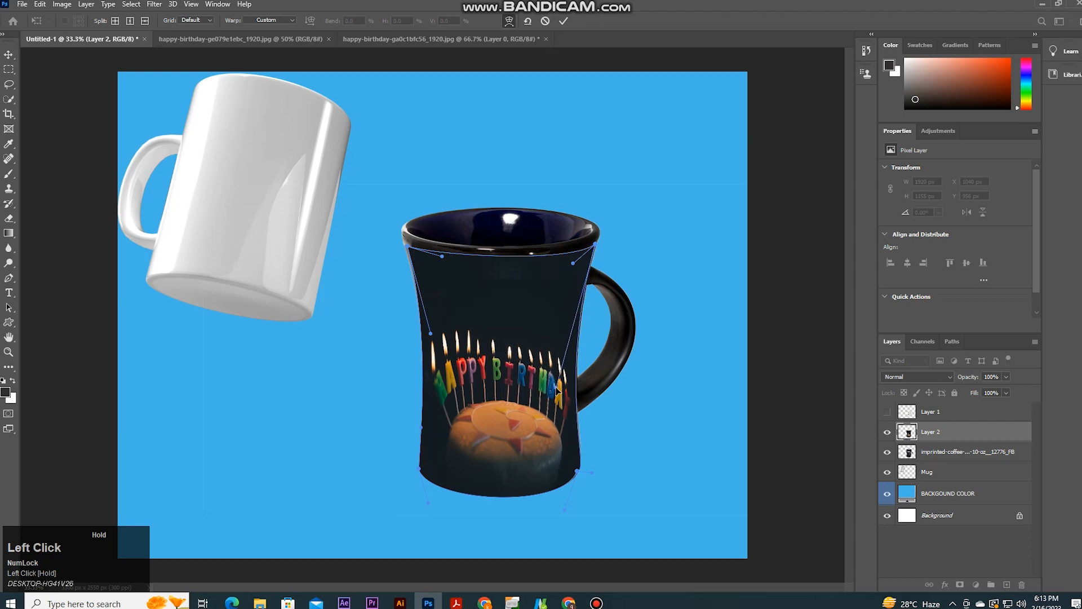
left_click_drag(596, 243, 575, 263)
left_click_drag(442, 260, 408, 245)
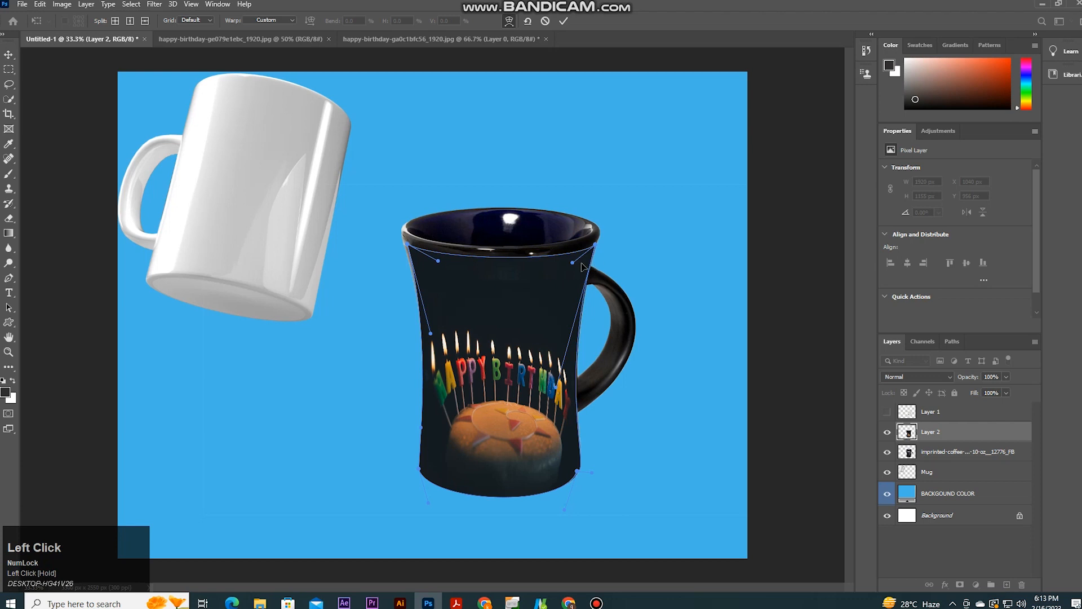
left_click(564, 24)
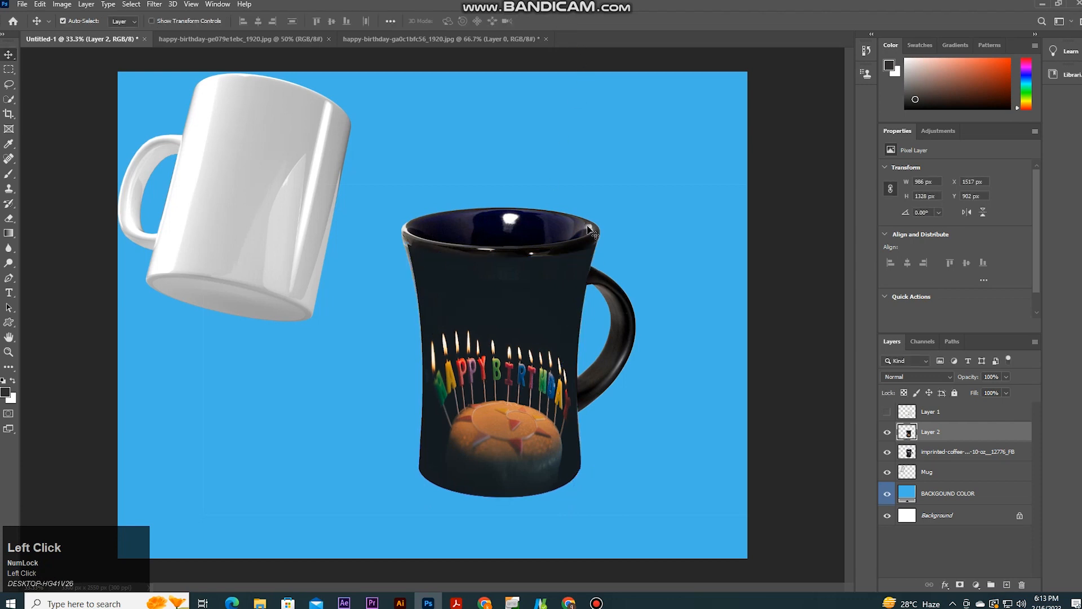
Step: Warp the cake image again, adjusting its lower right corner and right side to cover the mug's edge near the base
key("ctrl+plus")
key("space")
left_click_drag(587, 302, 571, 307)
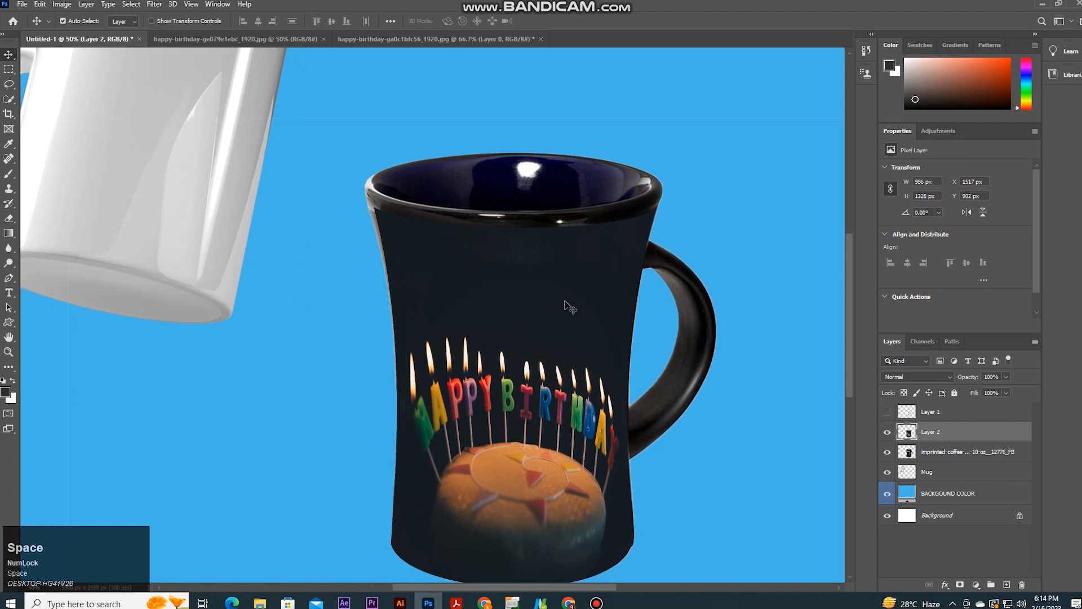
left_click_drag(572, 367, 635, 432)
key("z")
key("space")
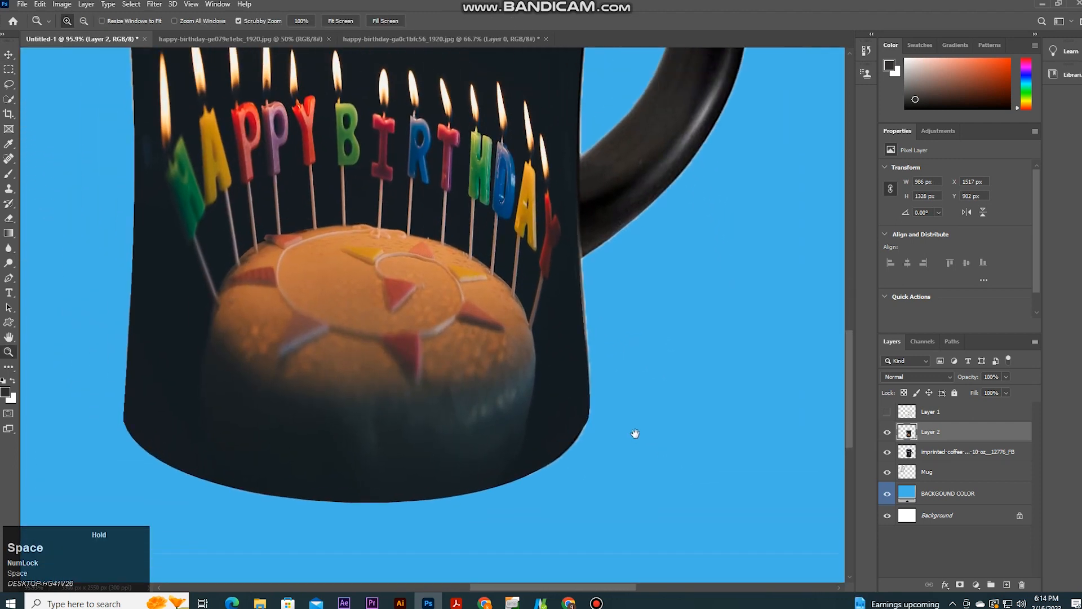
left_click(39, 6)
mouse_move(72, 266)
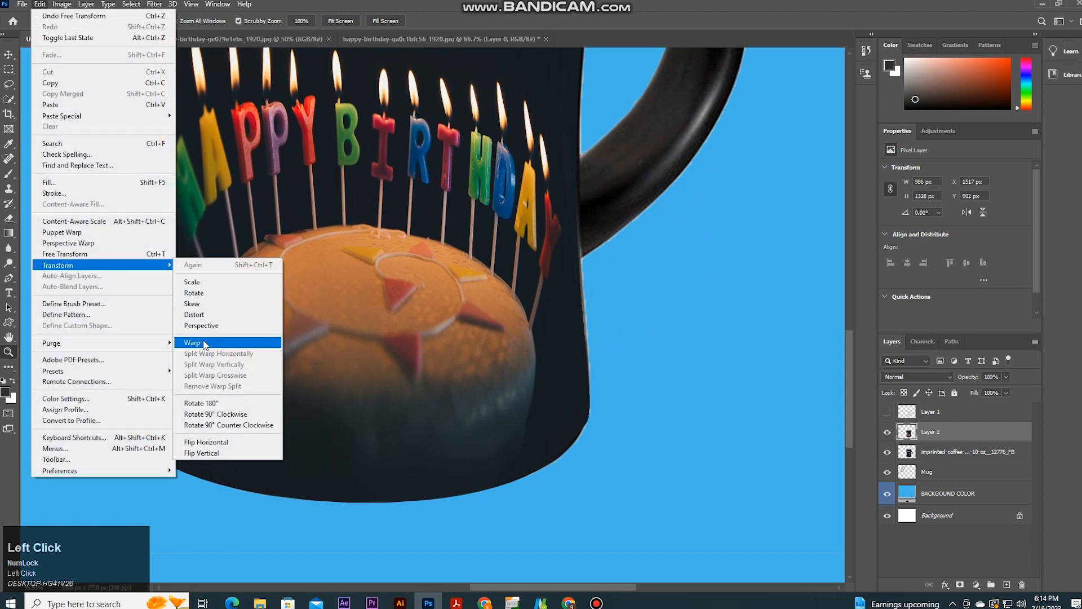
left_click(193, 343)
mouse_move(632, 504)
left_mouse_down()
mouse_move(622, 500)
mouse_move(633, 514)
mouse_move(628, 501)
left_mouse_up()
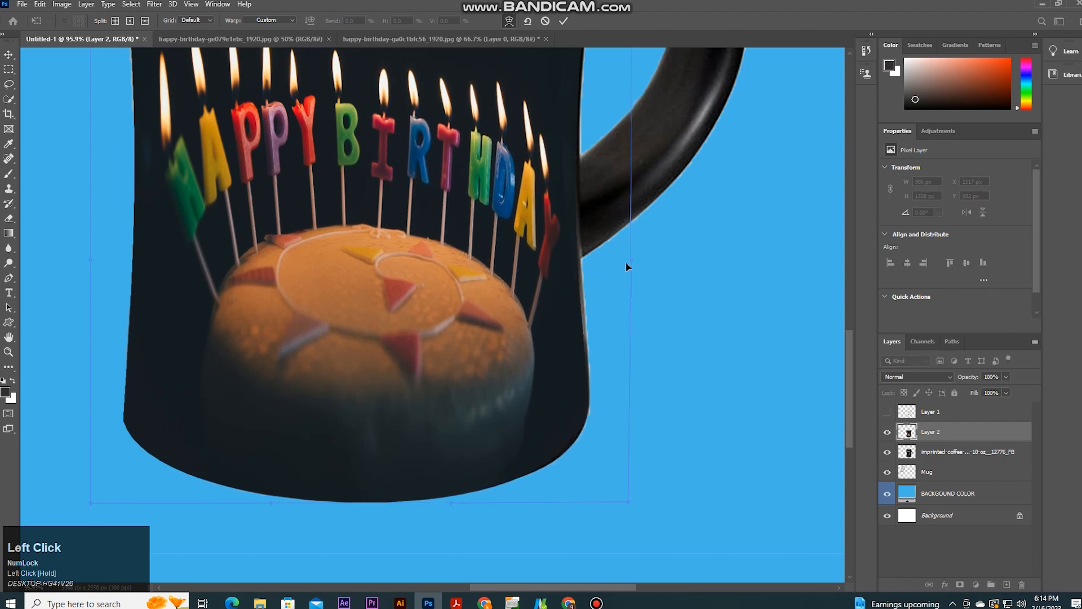
mouse_move(631, 259)
left_mouse_down()
mouse_move(649, 265)
mouse_move(641, 243)
left_mouse_up()
left_click_drag(626, 501, 621, 510)
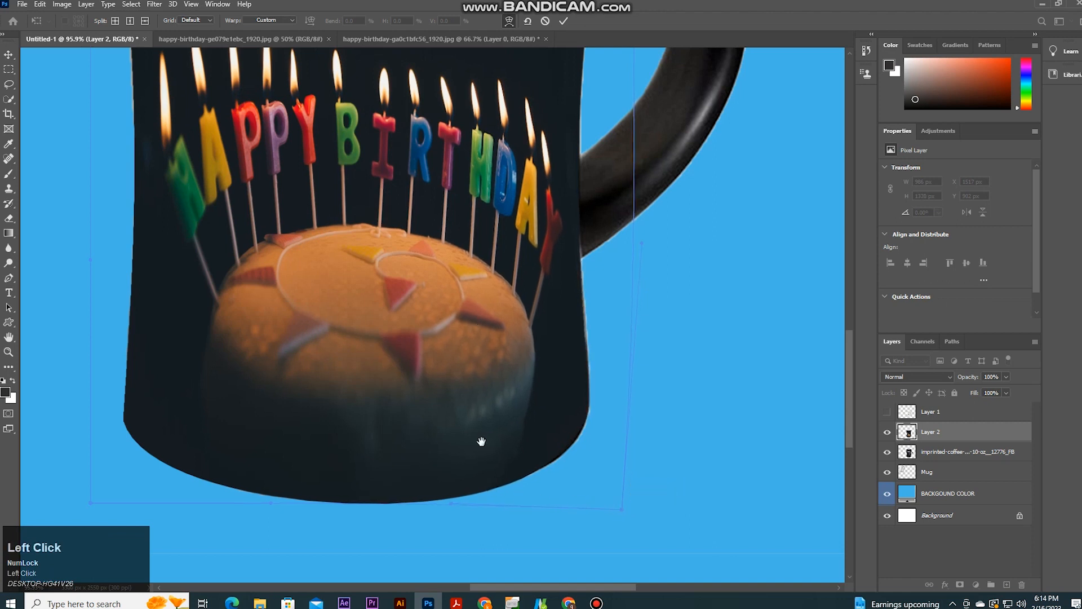
Step: Pull the cake image's upper left corner outward to meet the mug's edge below the rim, and apply the warp
scroll(483, 345, "up", 10)
scroll(383, 353, "left", 5)
left_click_drag(256, 239, 246, 241)
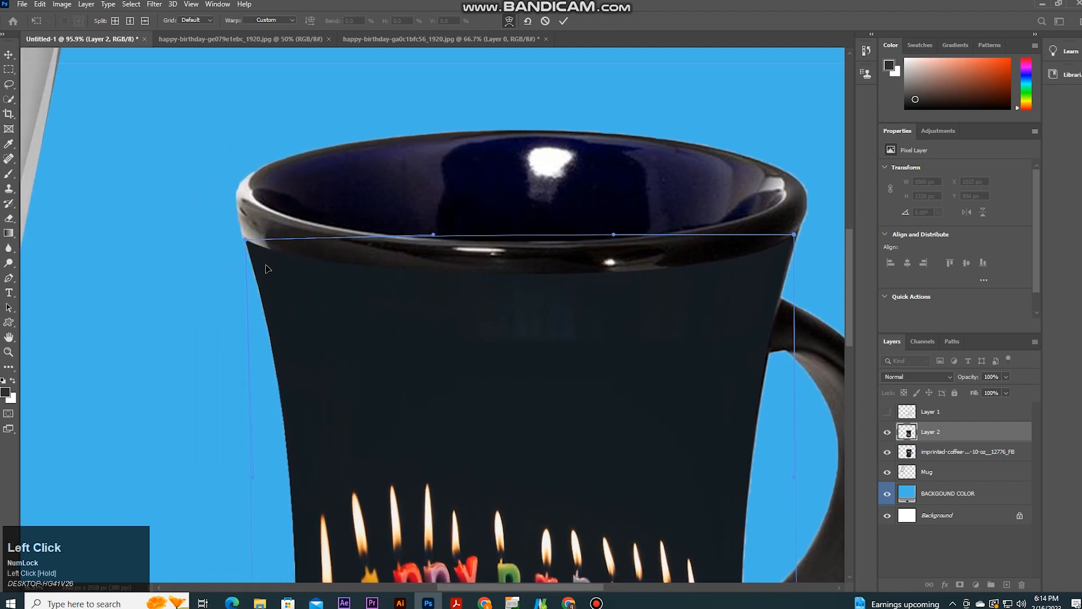
left_click(247, 243)
left_click(562, 21)
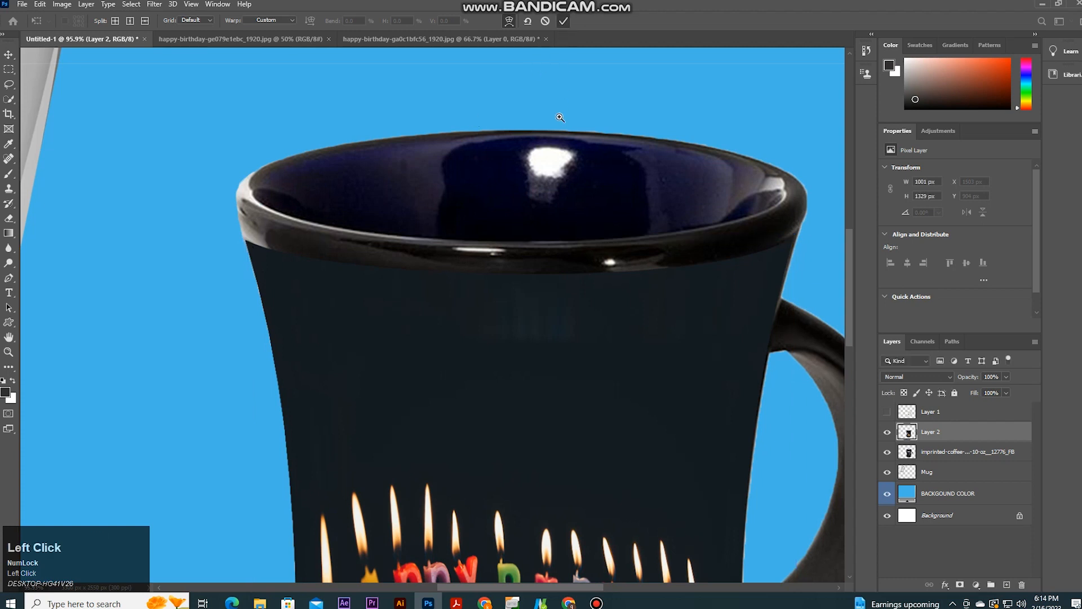
scroll(376, 337, "down", 3)
scroll(378, 339, "down", 6)
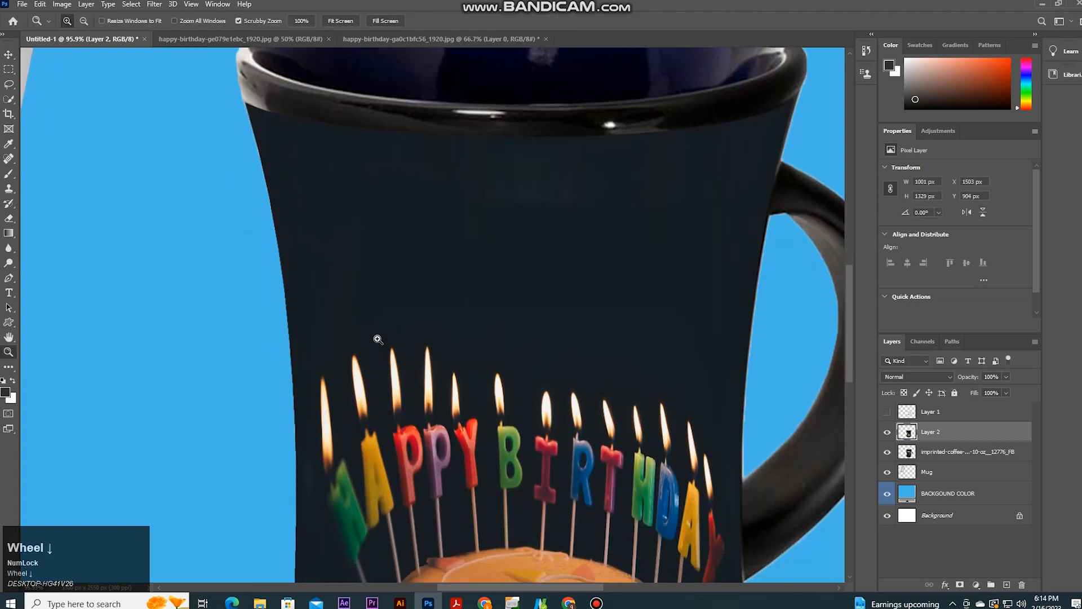
scroll(377, 339, "down", 4)
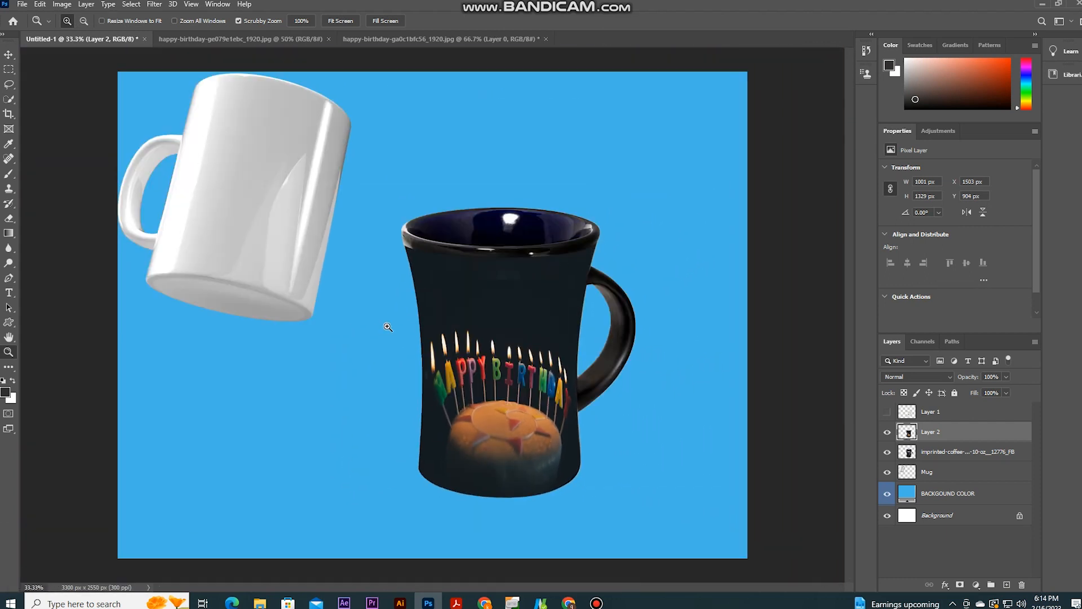
left_click(8, 54)
left_click_drag(427, 303, 418, 339)
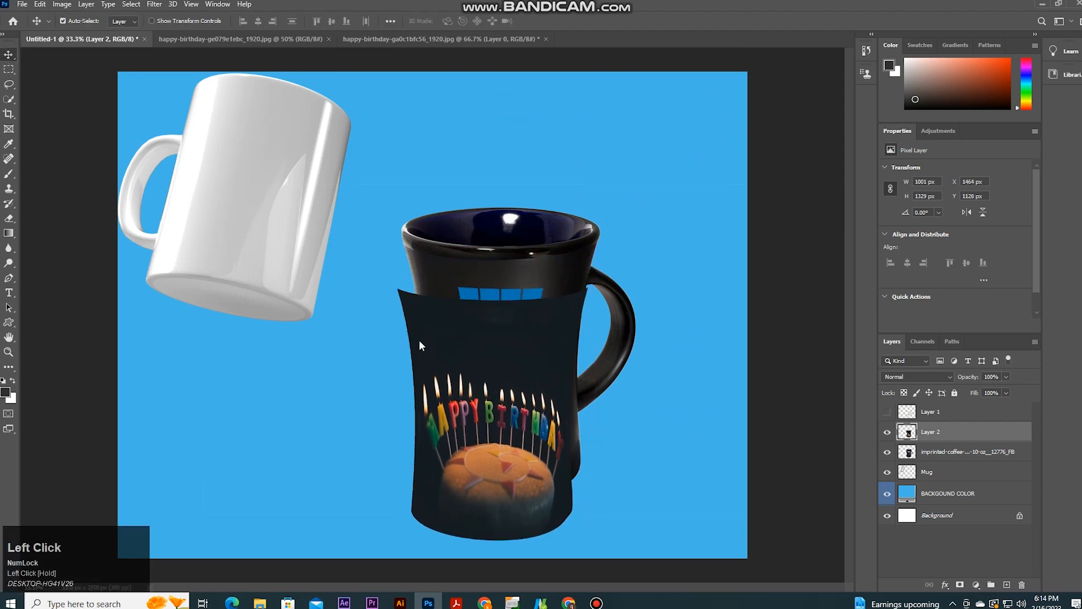
key("ctrl+z")
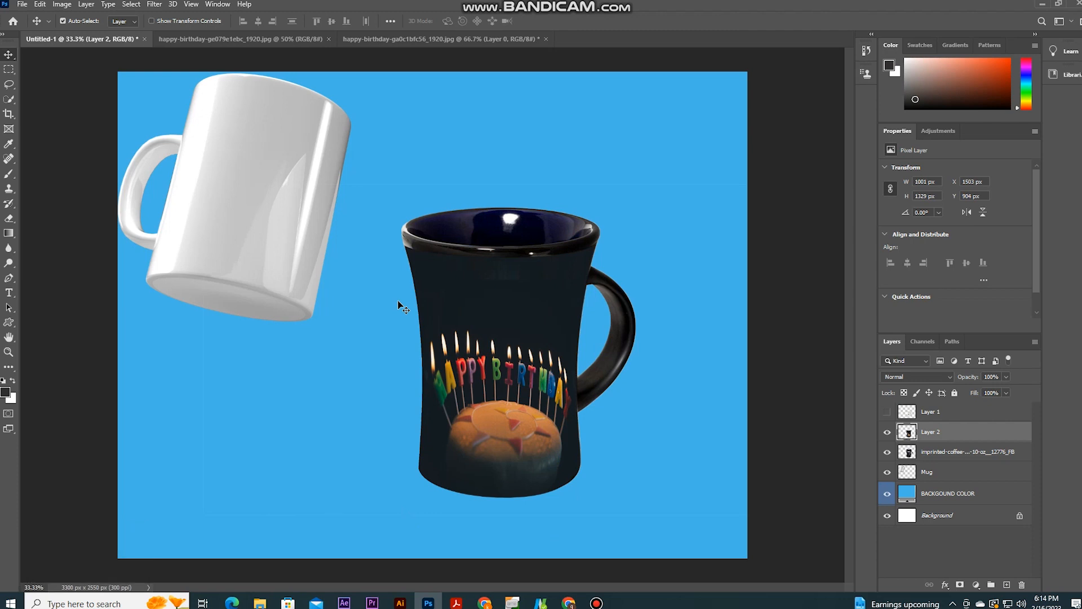
key("ctrl+t")
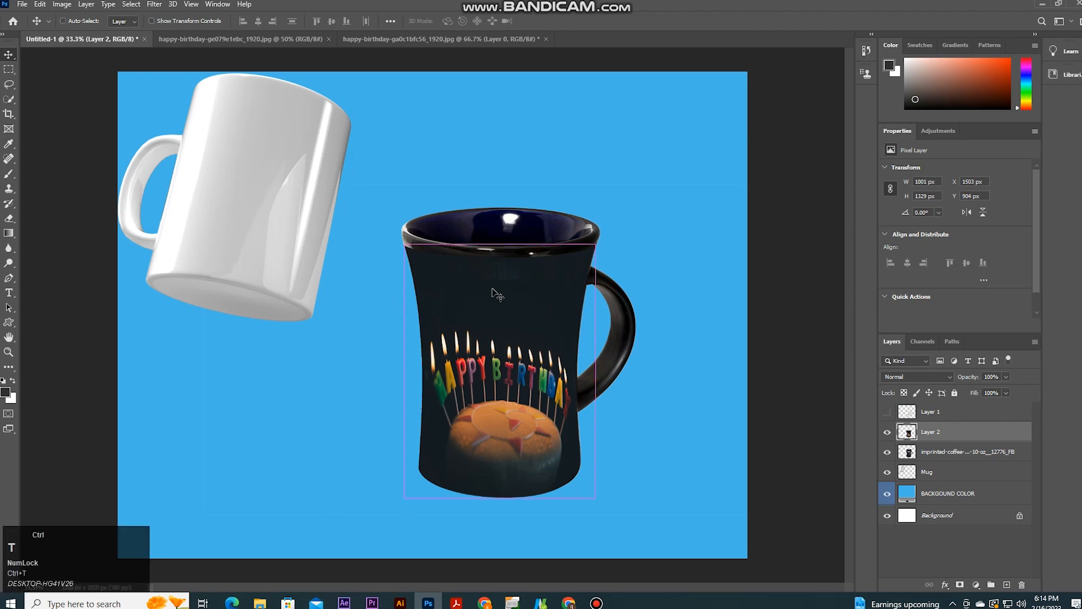
left_click_drag(498, 246, 499, 246)
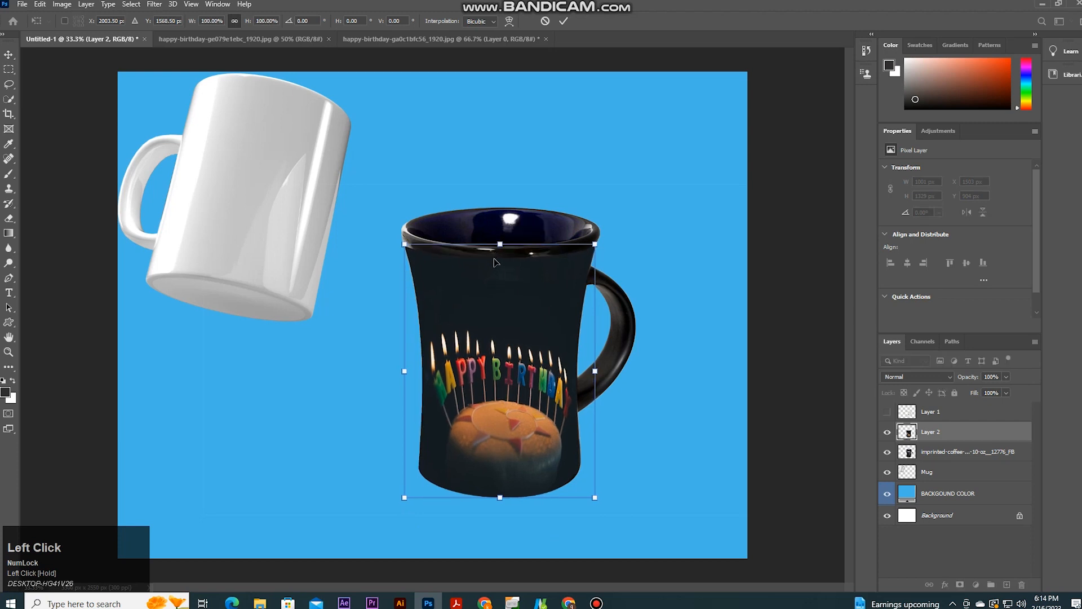
double_click(488, 270)
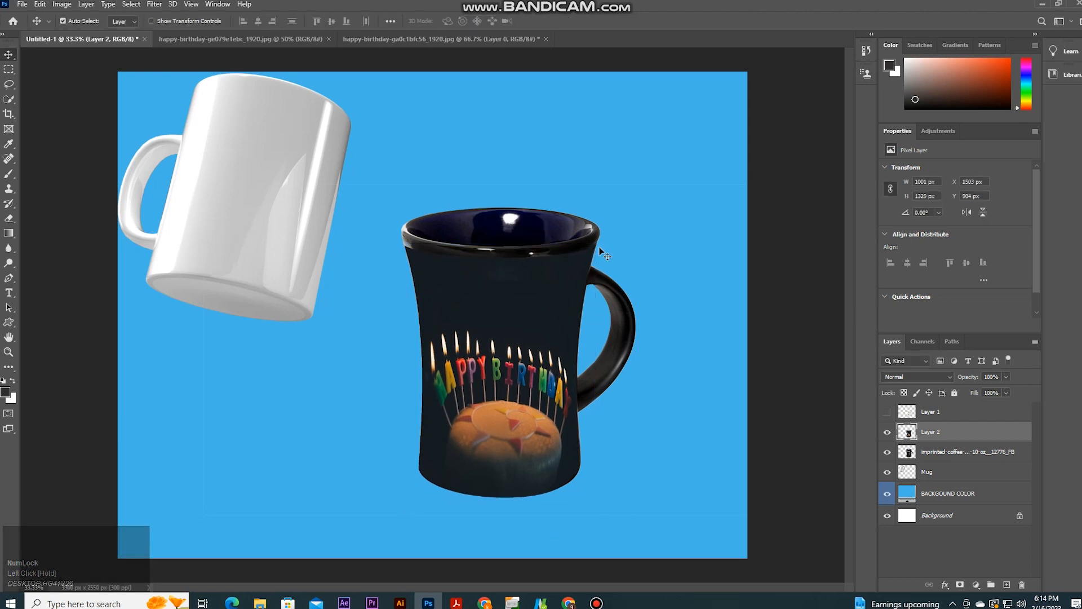
Step: Select the white mug's layer and switch to the happy-birthday-ga0c1bfc56_1920.jpg document
key("z")
left_click_drag(423, 252, 435, 278)
left_click_drag(513, 380, 492, 374)
key("space")
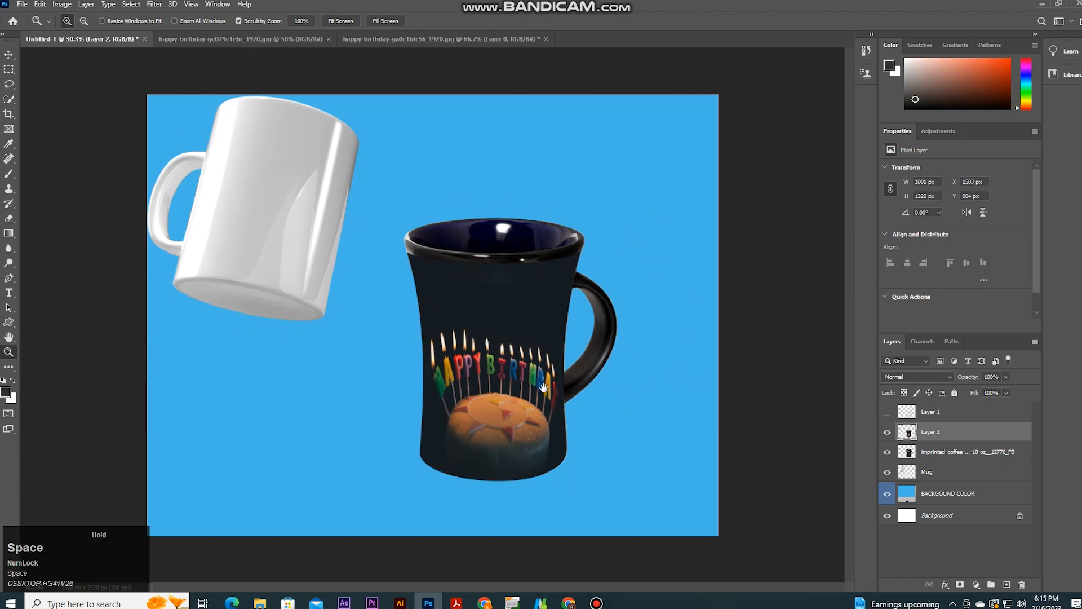
left_click(9, 55)
left_click_drag(292, 112, 408, 40)
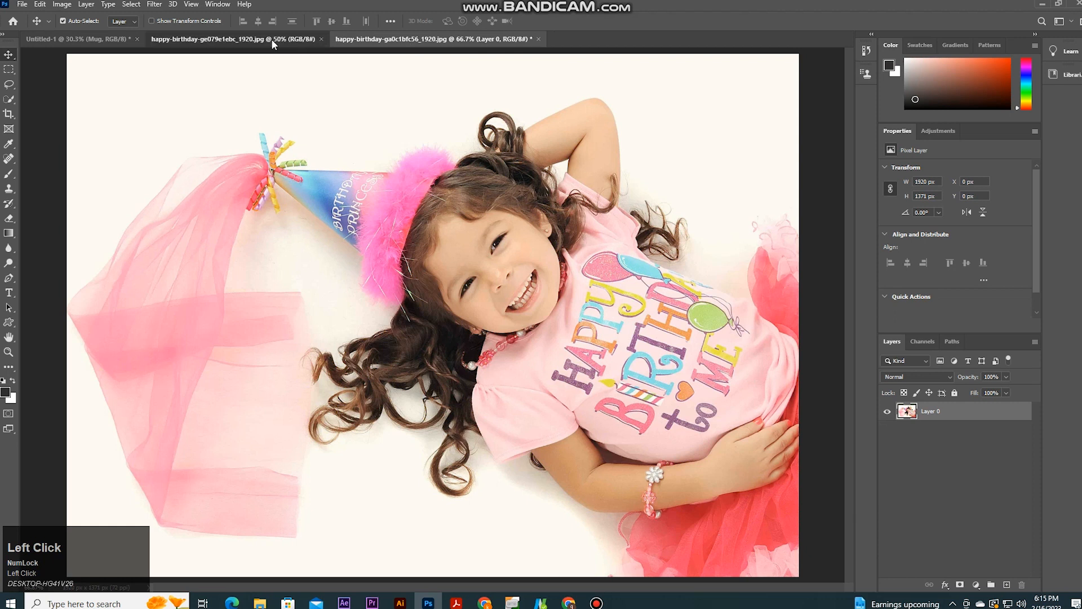
Step: Unlock the background of happy-birthday-ge079e1ebc_1920.jpg, copy the entire roses image, and paste it into the Untitled-1 mug document
left_click(272, 39)
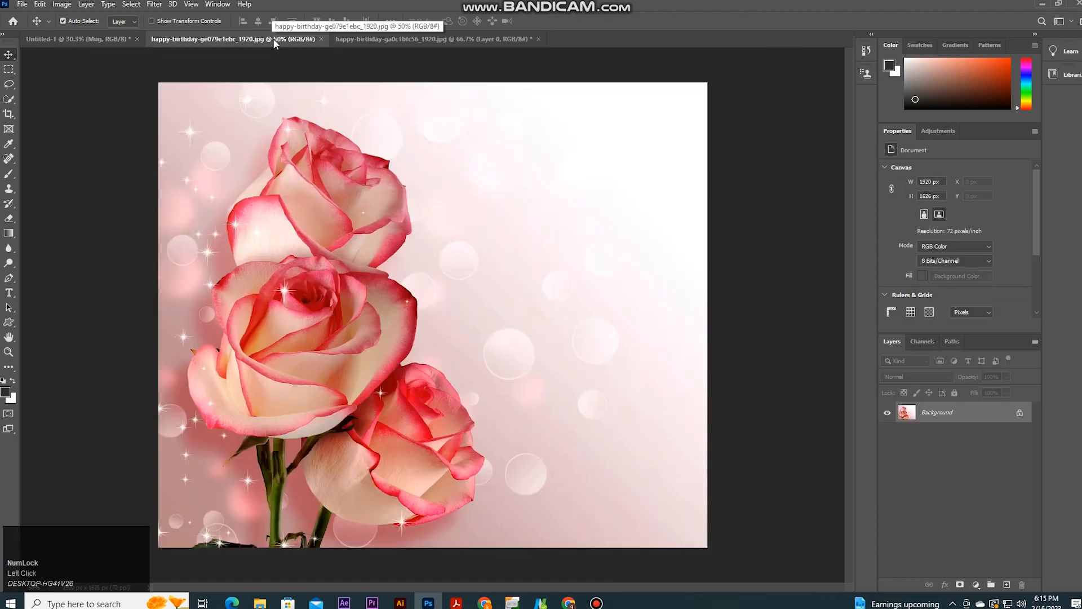
left_click(1020, 412)
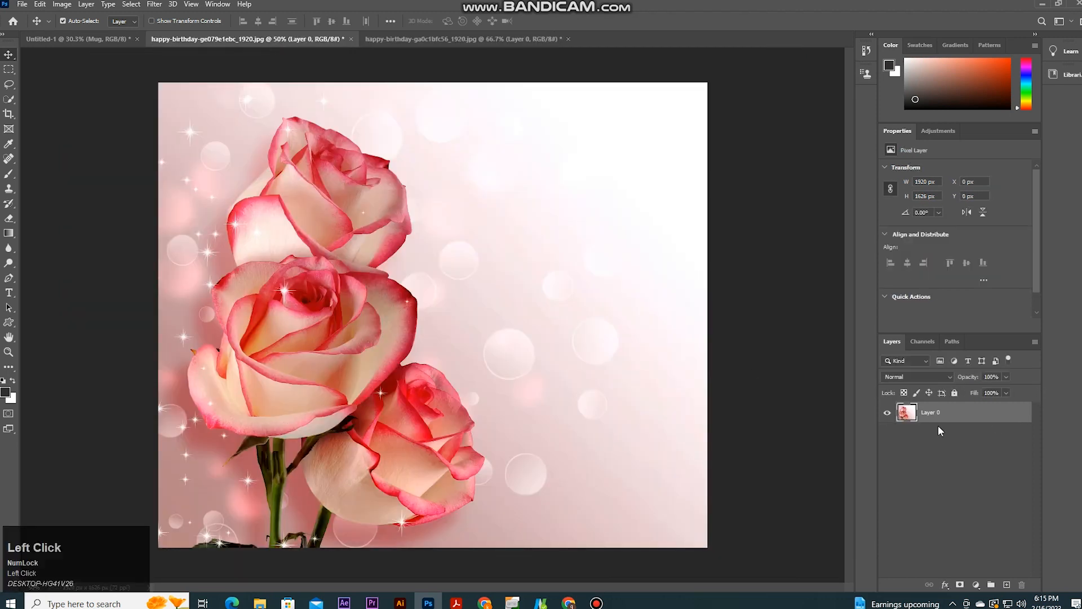
left_click(906, 413, "ctrl")
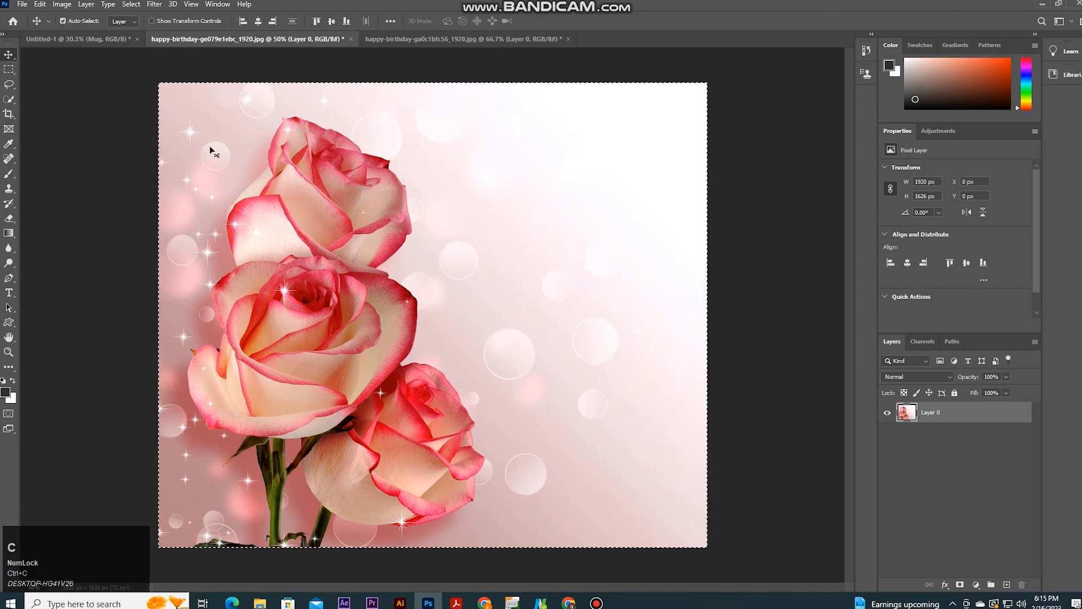
left_click(79, 39)
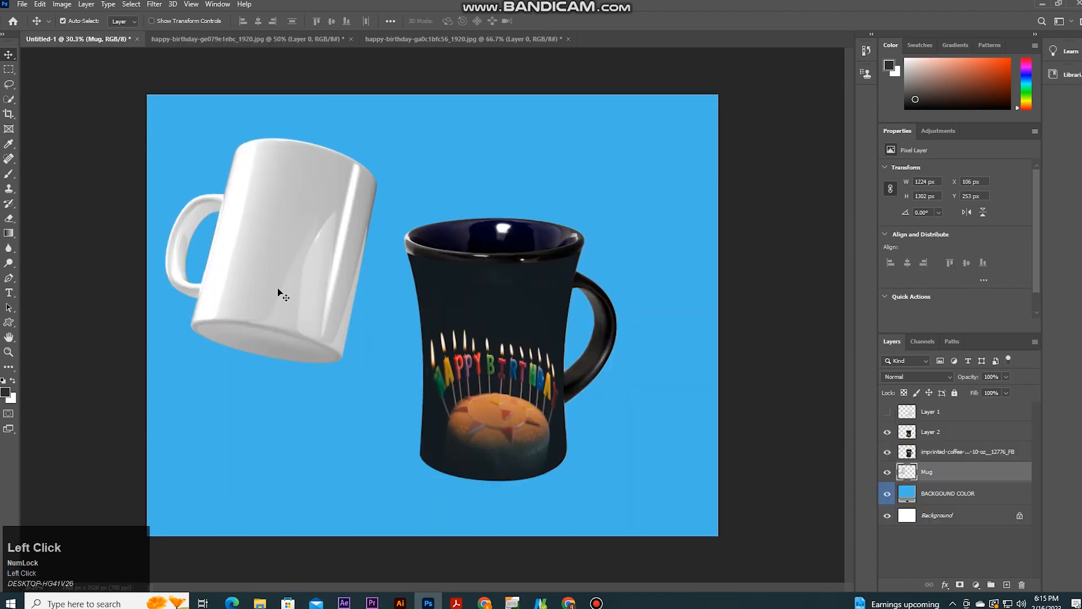
key("ctrl")
Step: Move the roses image over the white mug and scale it proportionally to 81.56%
left_click_drag(344, 298, 236, 237)
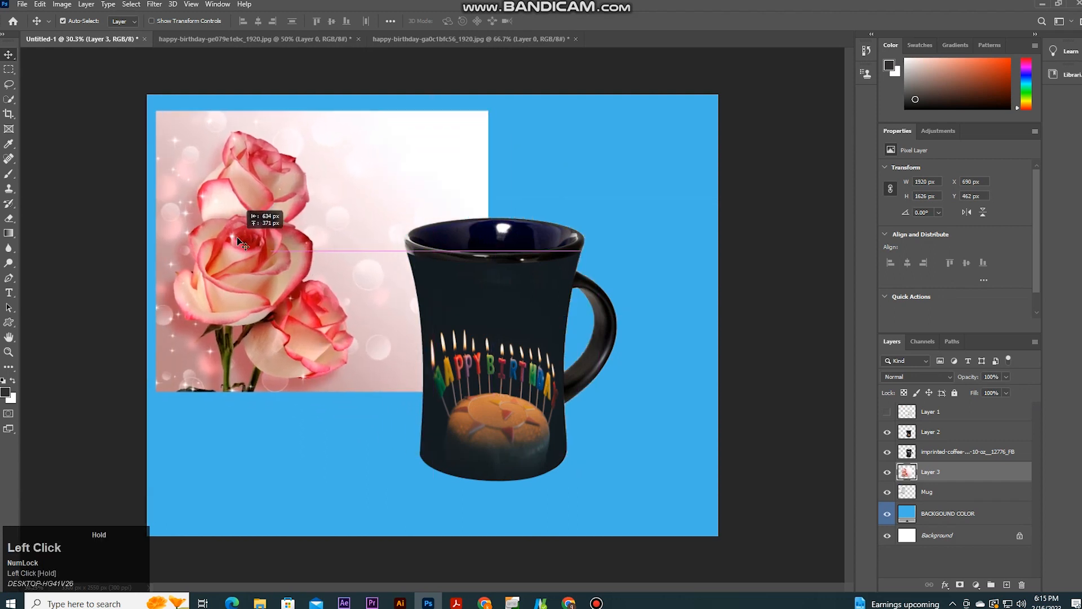
left_click(60, 9)
left_click(59, 9)
left_click(40, 4)
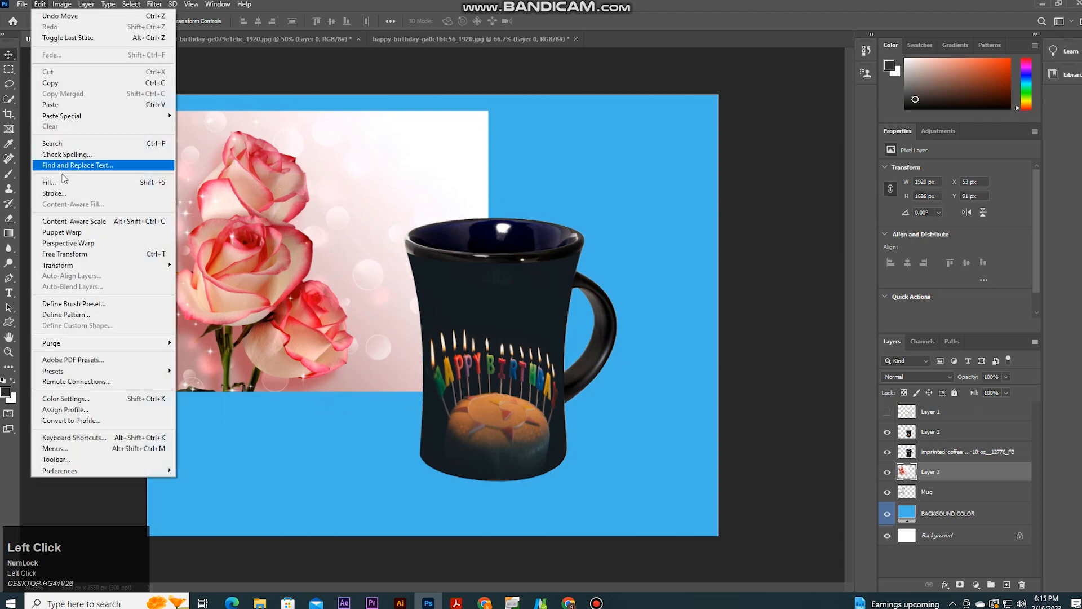
left_click(94, 257)
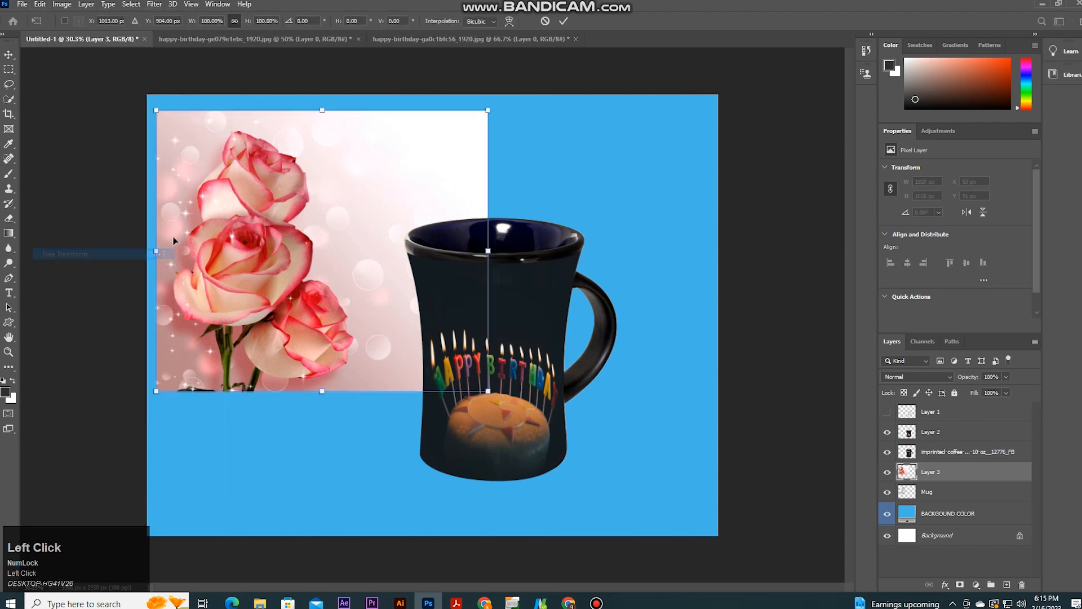
left_click_drag(488, 110, 427, 163)
left_click_drag(284, 218, 285, 198)
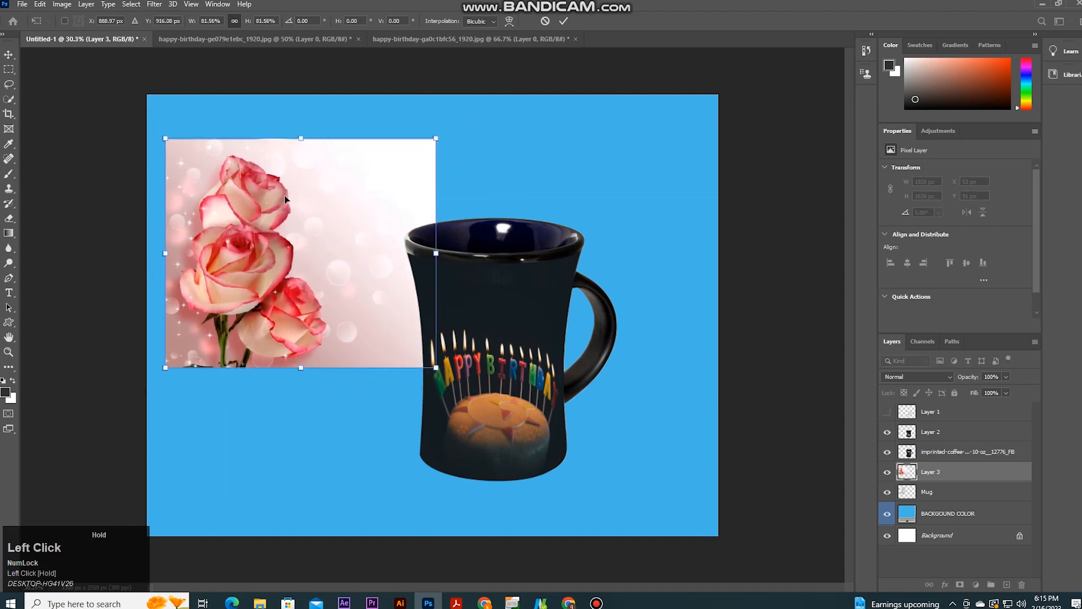
Step: Warp the roses image, bringing its two upper corners and lower right corner onto the white mug's corresponding corners
left_click(36, 4)
mouse_move(147, 265)
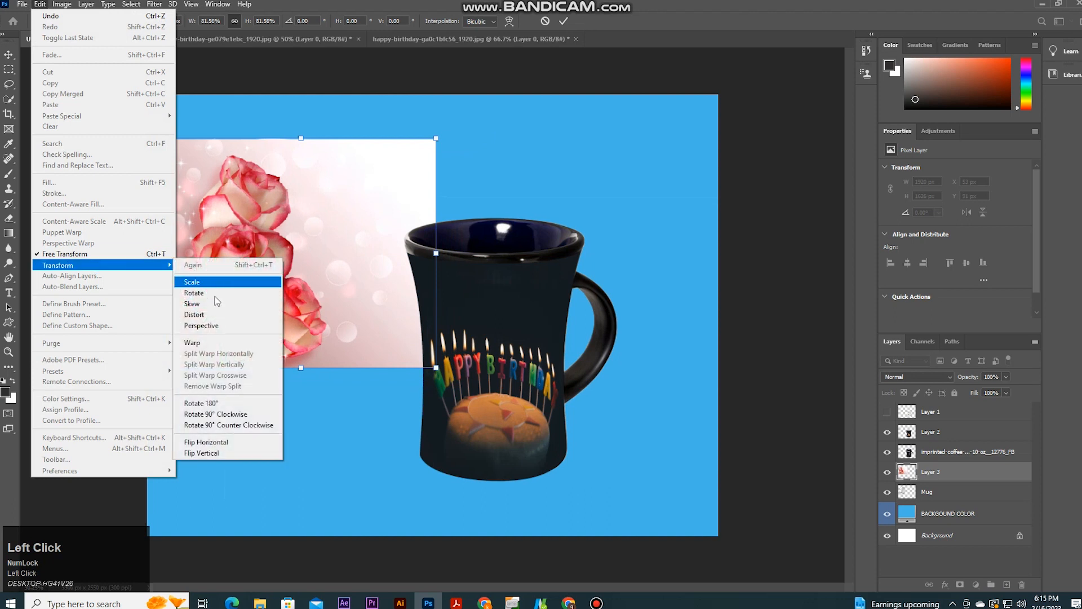
left_click(192, 343)
left_click_drag(171, 148, 238, 150)
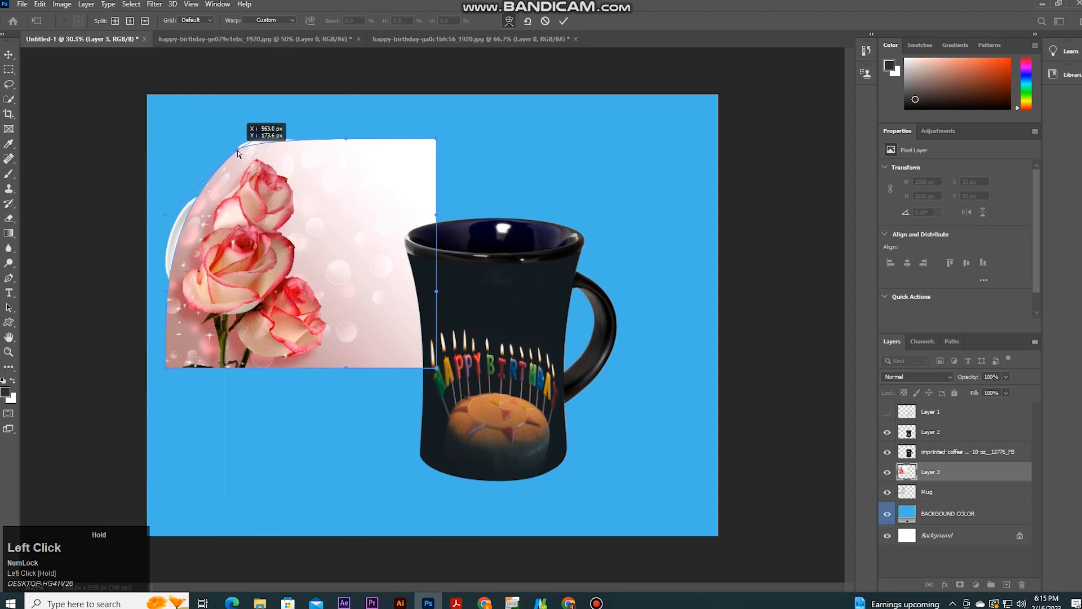
left_click_drag(437, 141, 374, 175)
left_click_drag(436, 369, 343, 355)
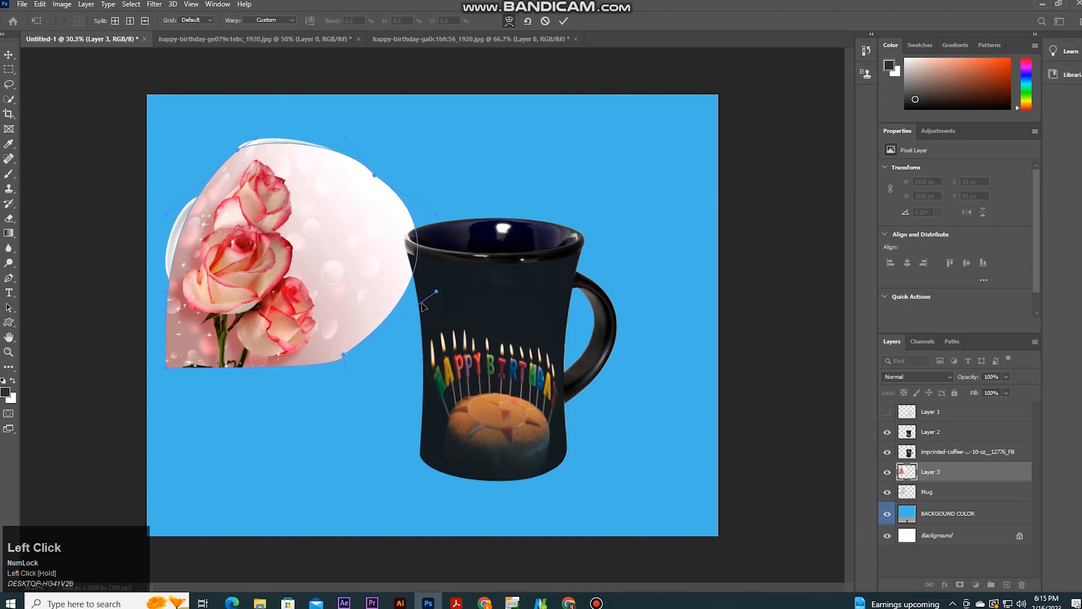
Step: Bend the roses image's right side to follow the white mug's edge, lowering its upper right corner below the rim
left_click_drag(436, 291, 330, 319)
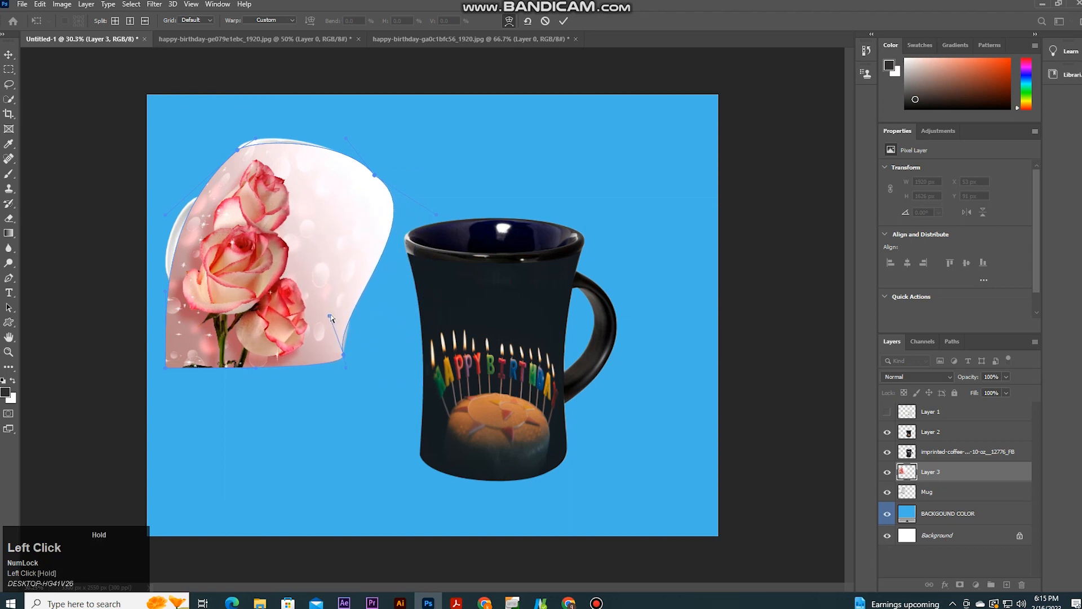
left_click_drag(434, 217, 367, 295)
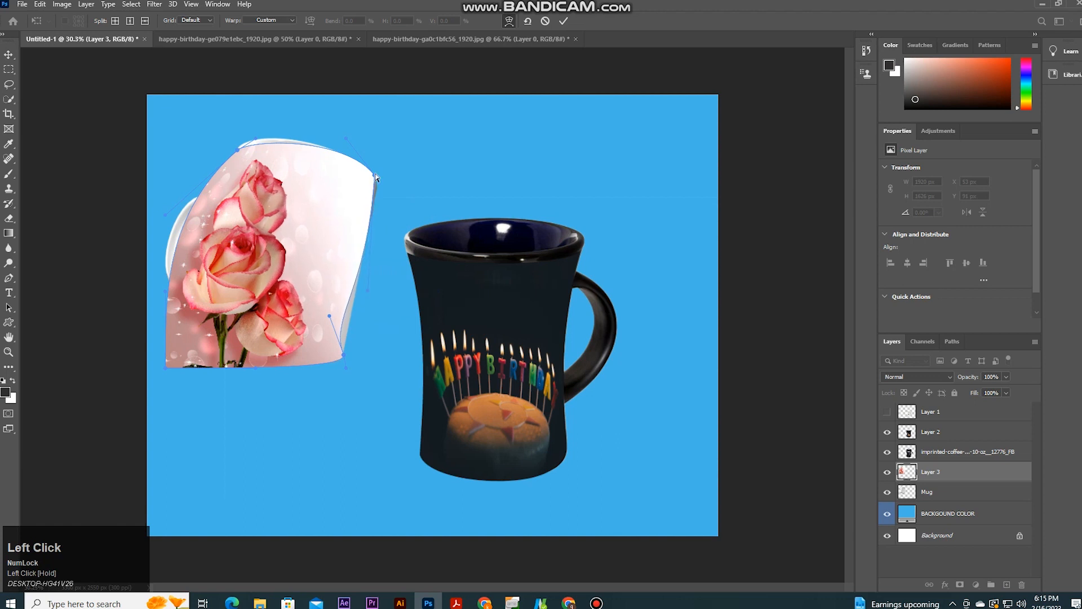
left_click_drag(376, 179, 377, 192)
left_click_drag(330, 318, 341, 332)
Step: Pull the roses image's lower left corner to the white mug's base and curve the bottom edge along the base
left_click_drag(166, 367, 191, 324)
left_click_drag(336, 353, 333, 338)
left_click_drag(253, 366, 258, 313)
mouse_move(192, 323)
left_mouse_down()
mouse_move(191, 311)
mouse_move(192, 321)
left_mouse_up()
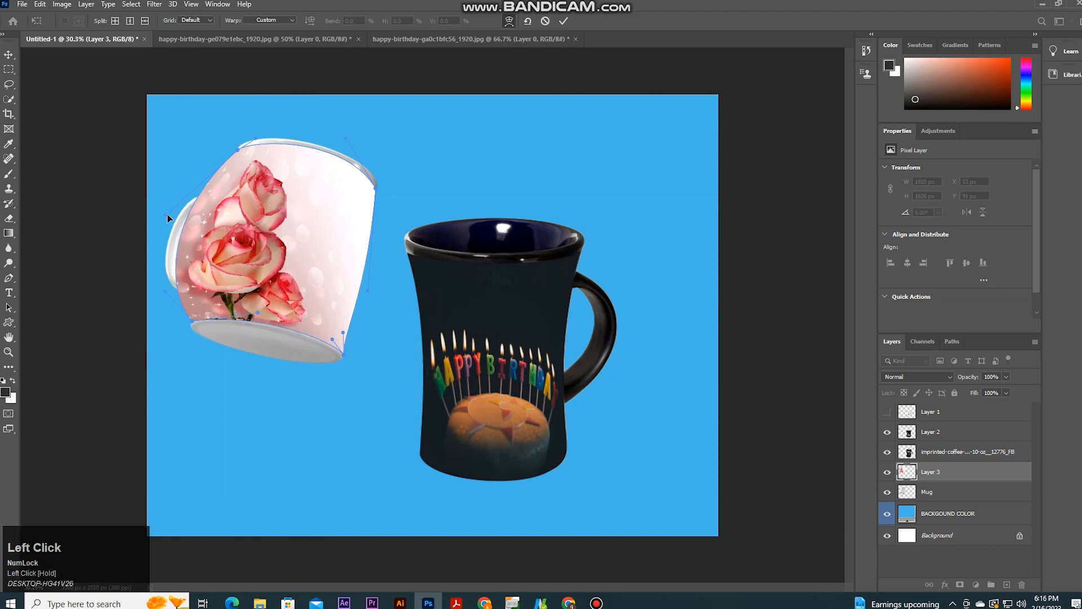
Step: Straighten the roses image's left side along the white mug's handle side and fit its upper left corner below the rim
left_click_drag(175, 219, 215, 239)
left_click_drag(167, 291, 195, 306)
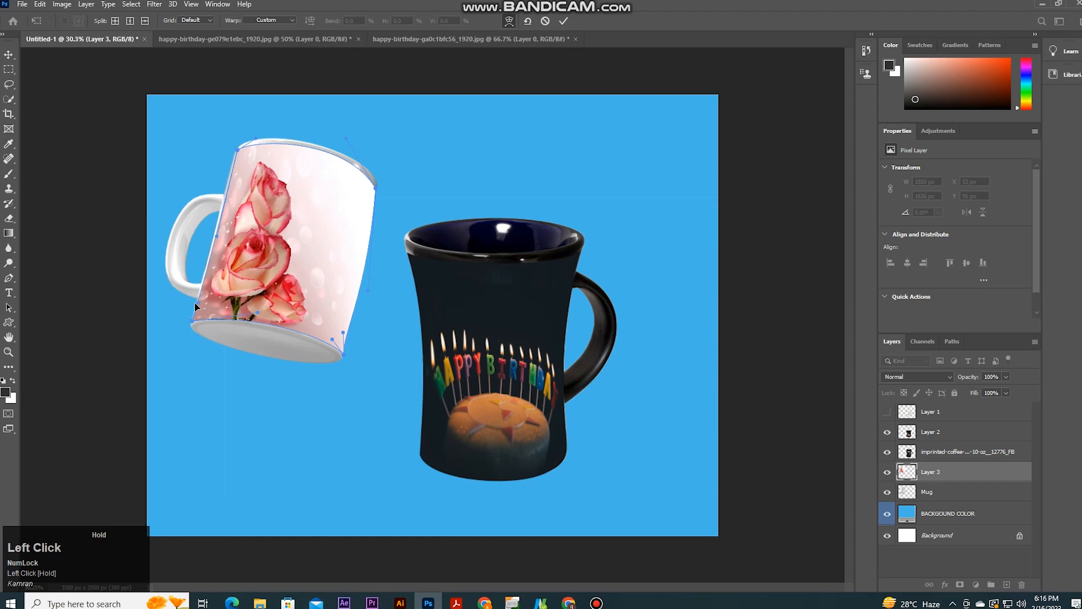
left_click_drag(216, 233, 213, 231)
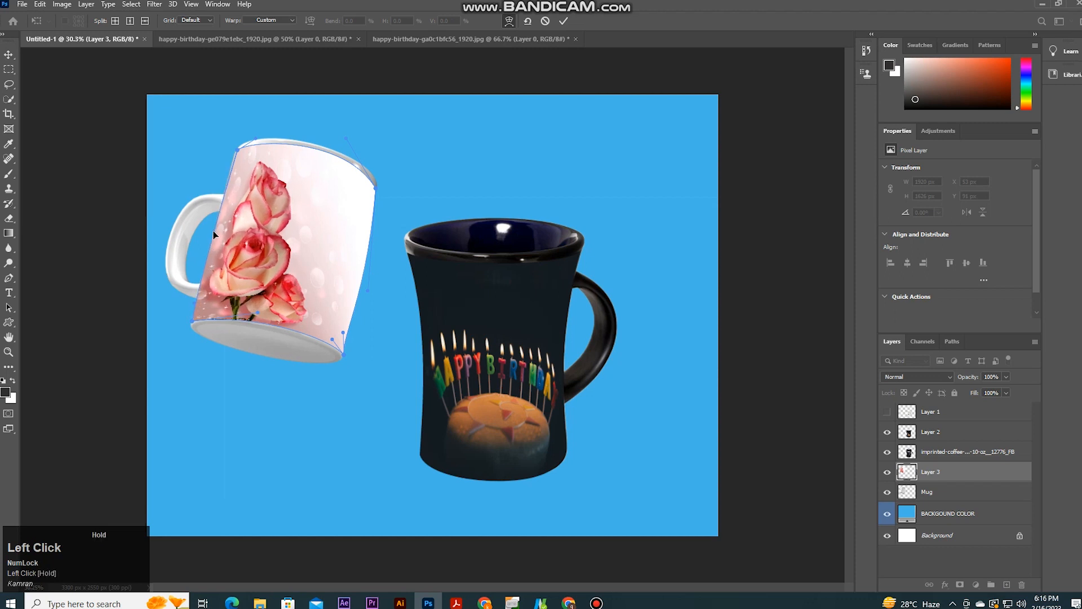
left_click_drag(237, 149, 235, 151)
Step: Refine the roses image's lower corners, right side and bottom edge against the white mug's outline, and apply the warp
left_click_drag(346, 359, 340, 359)
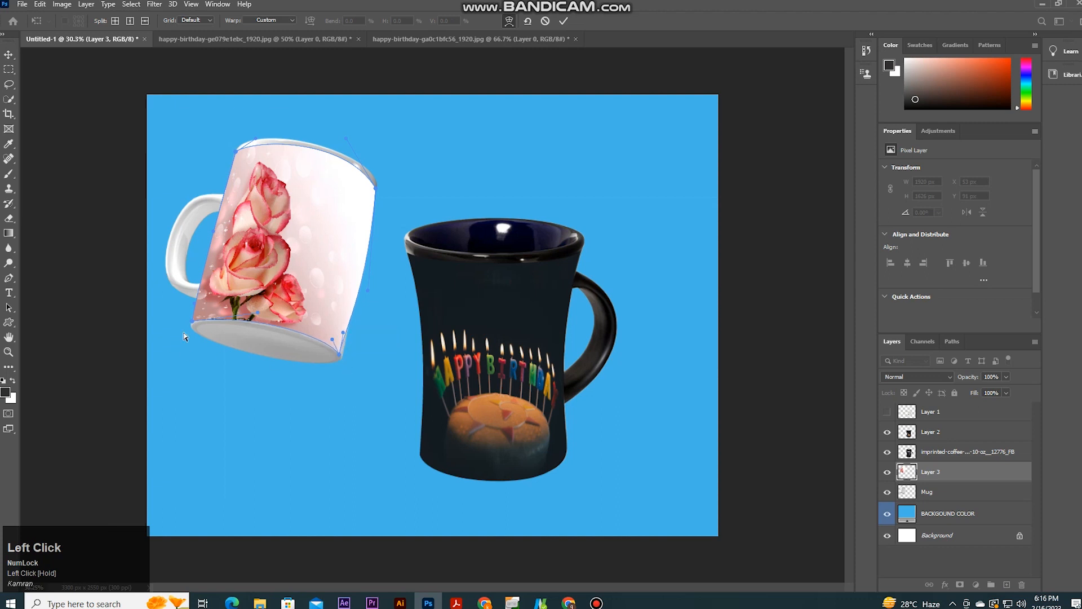
left_click_drag(192, 321, 191, 322)
left_click_drag(367, 287, 358, 282)
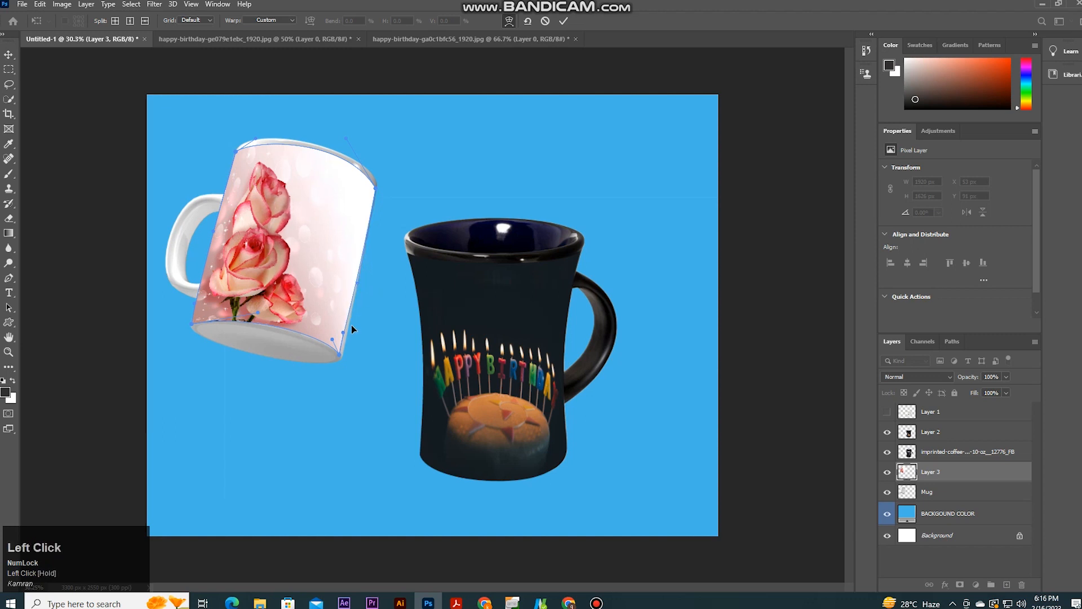
mouse_move(343, 332)
left_mouse_down()
mouse_move(333, 345)
mouse_move(340, 361)
mouse_move(339, 350)
left_mouse_up()
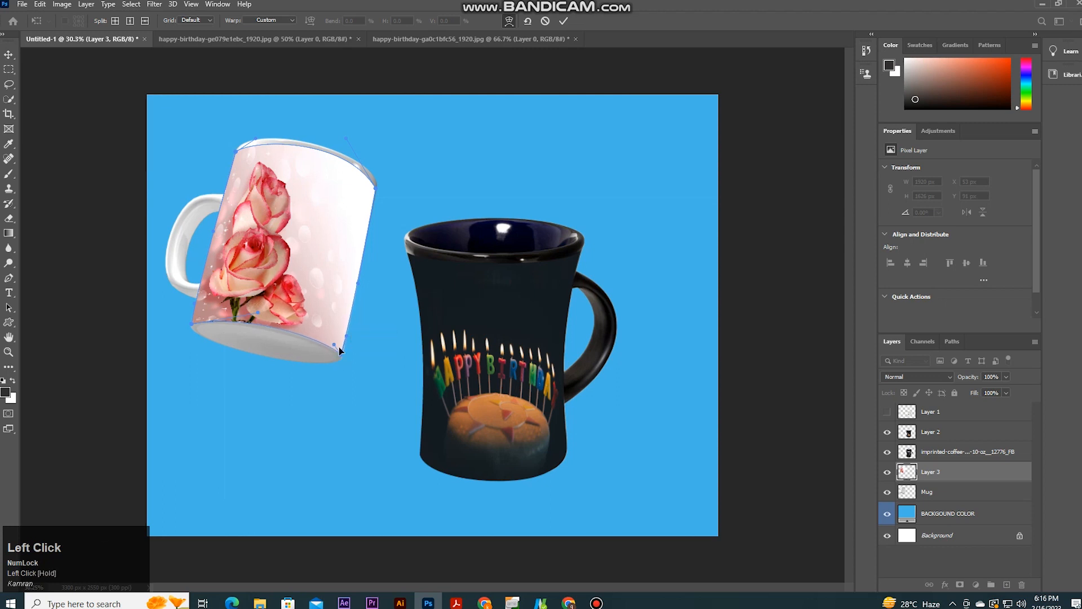
left_click_drag(258, 311, 257, 319)
left_click(562, 22)
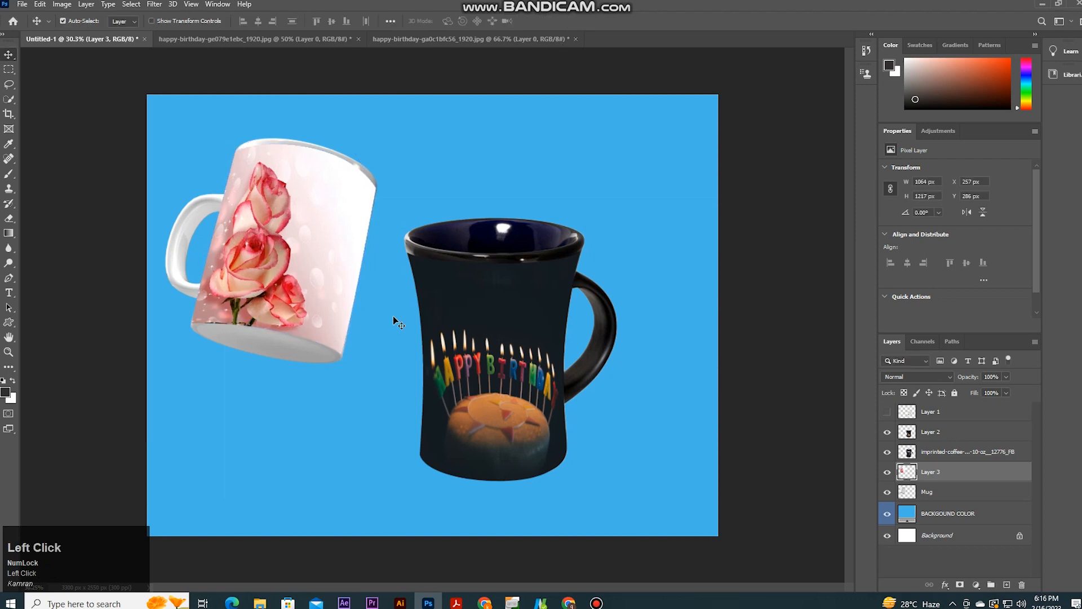
Step: Warp the roses image again, nudging its upper right warp corner to fit the white mug's right edge below the rim
scroll(393, 316, "up", 2)
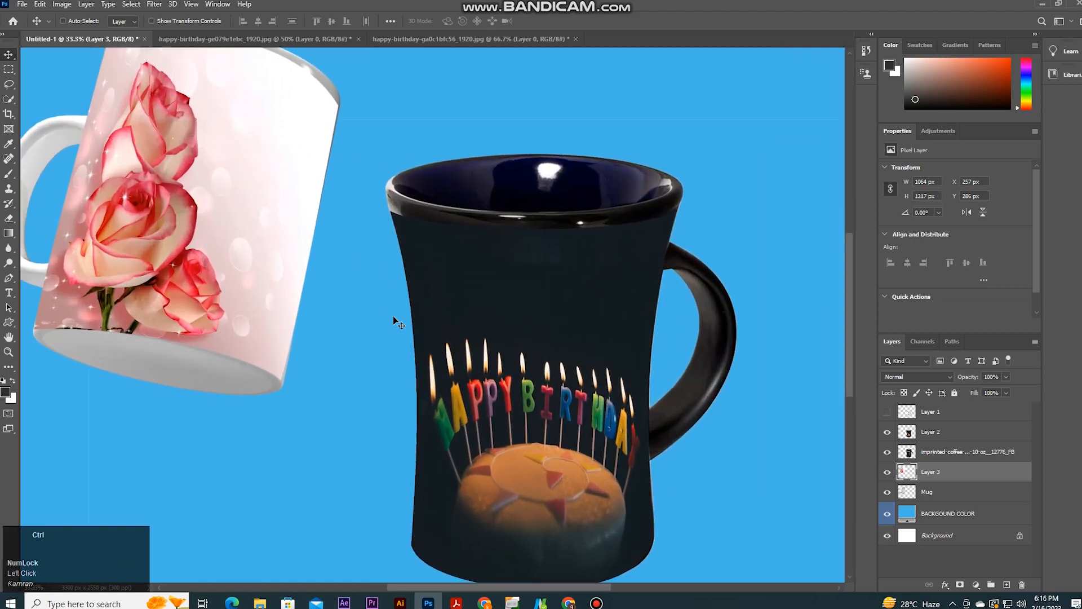
left_click_drag(277, 256, 350, 300)
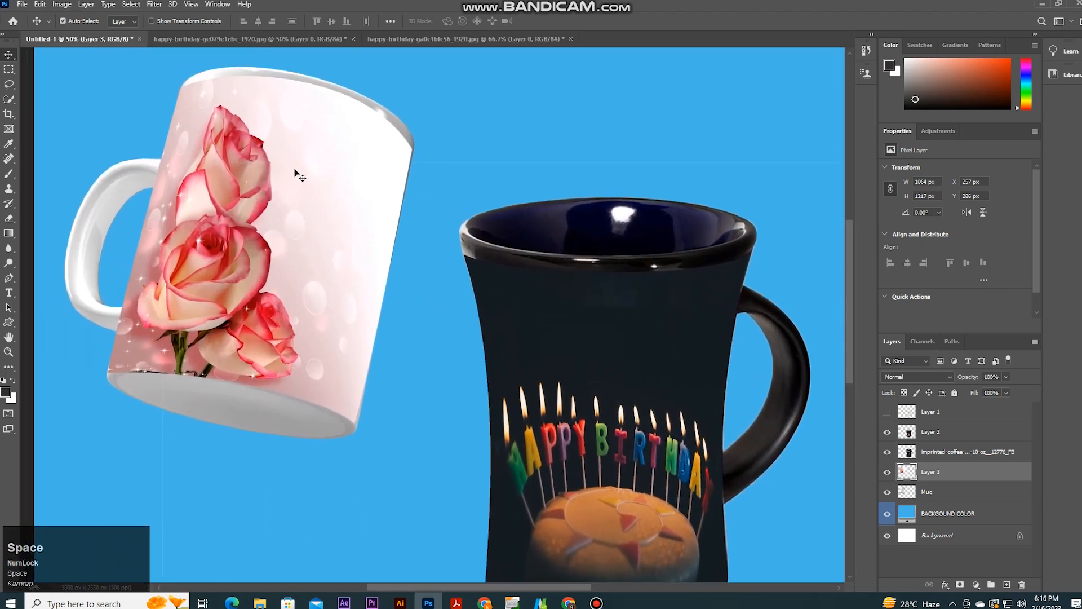
scroll(297, 171, "up", 1)
left_click_drag(341, 210, 406, 265)
left_click(41, 4)
mouse_move(67, 266)
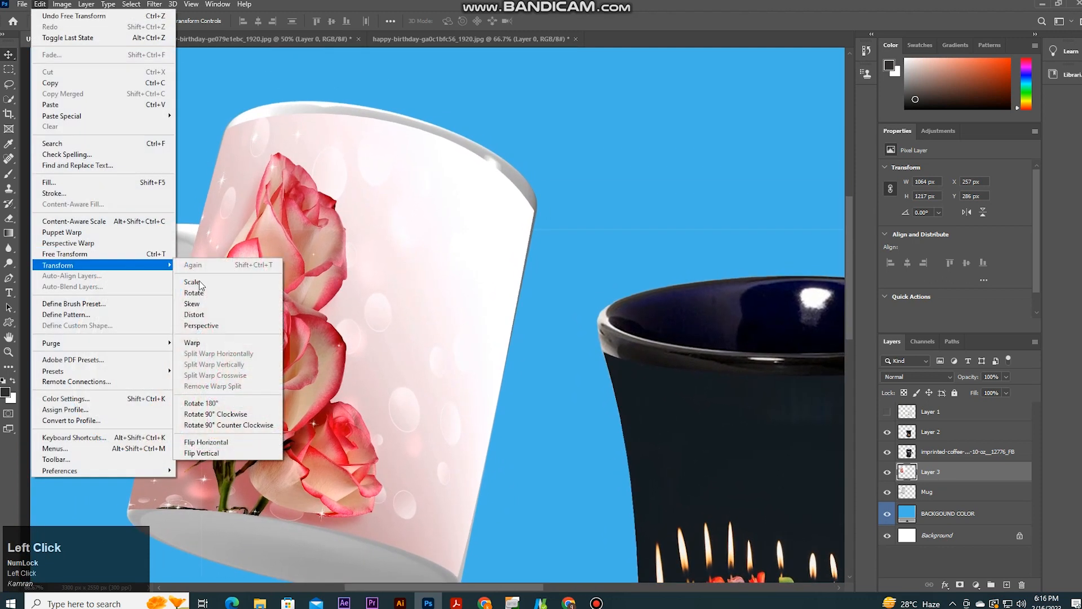
left_click(208, 341)
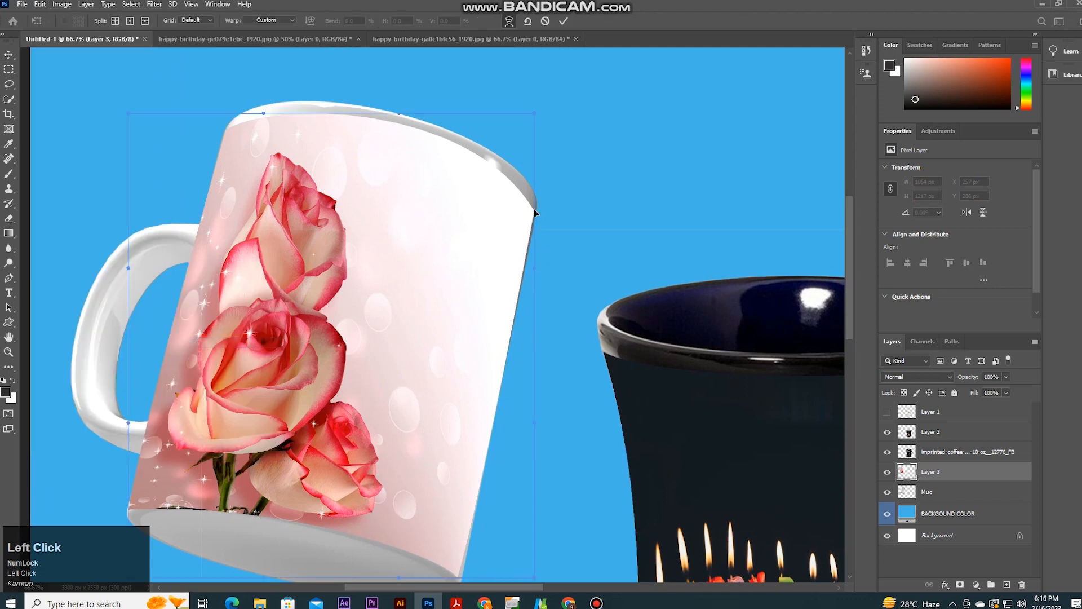
left_click_drag(535, 114, 537, 119)
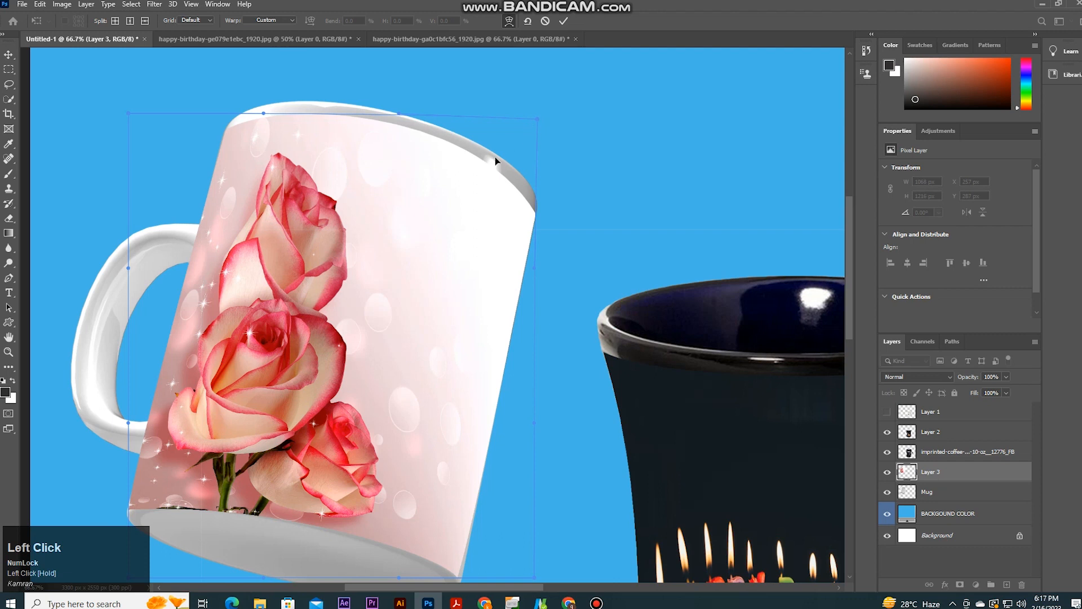
Step: Adjust the roses image's lower warp corners and bend its bottom edge to match the curve of the white mug's base
left_click_drag(397, 319, 391, 252)
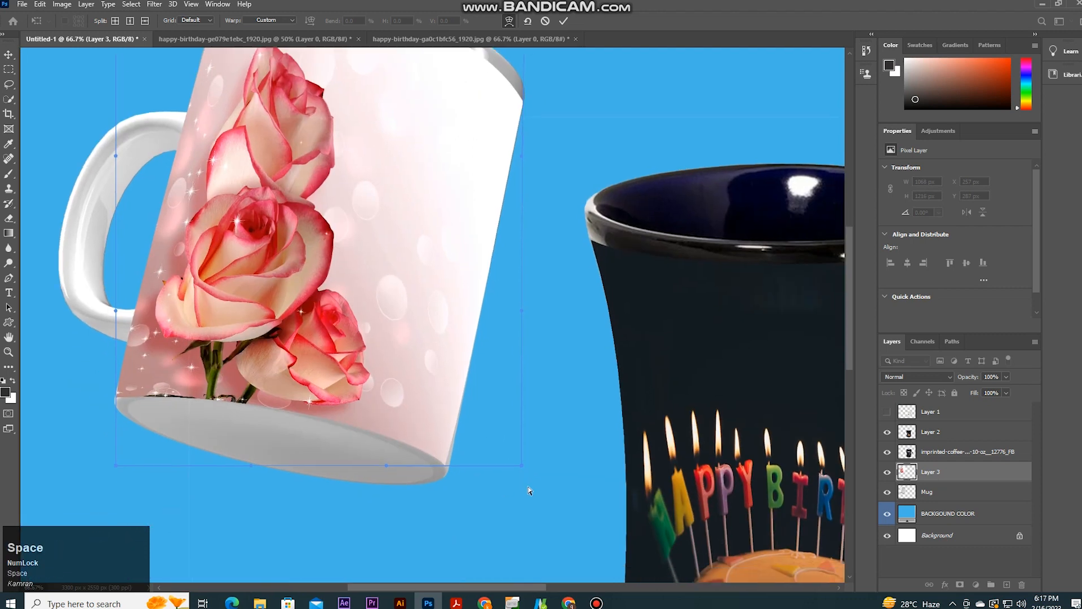
left_click_drag(521, 465, 526, 469)
left_click_drag(118, 465, 118, 457)
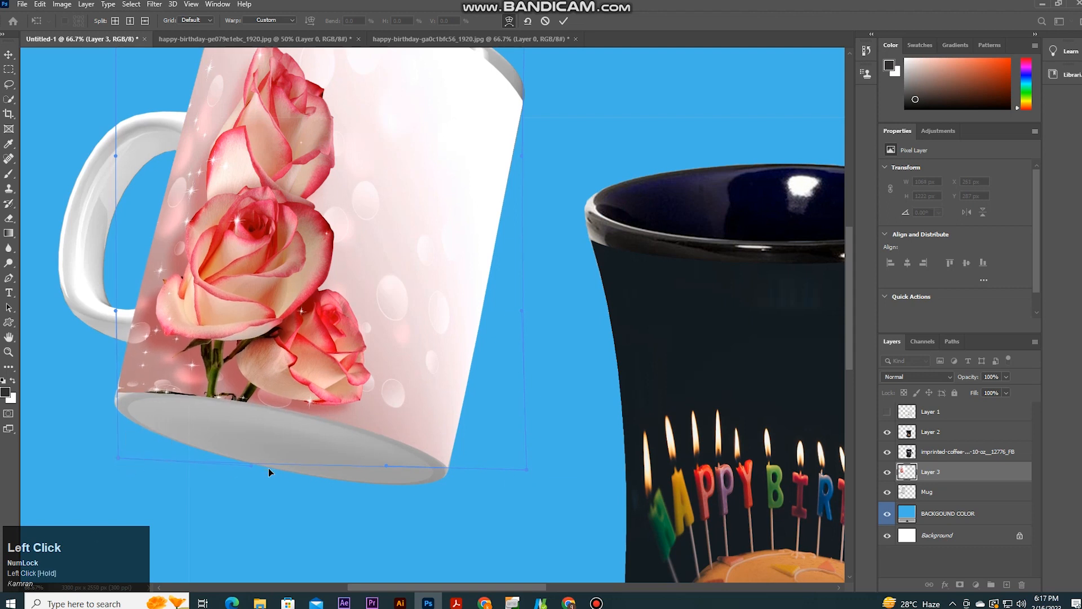
left_click_drag(248, 465, 245, 440)
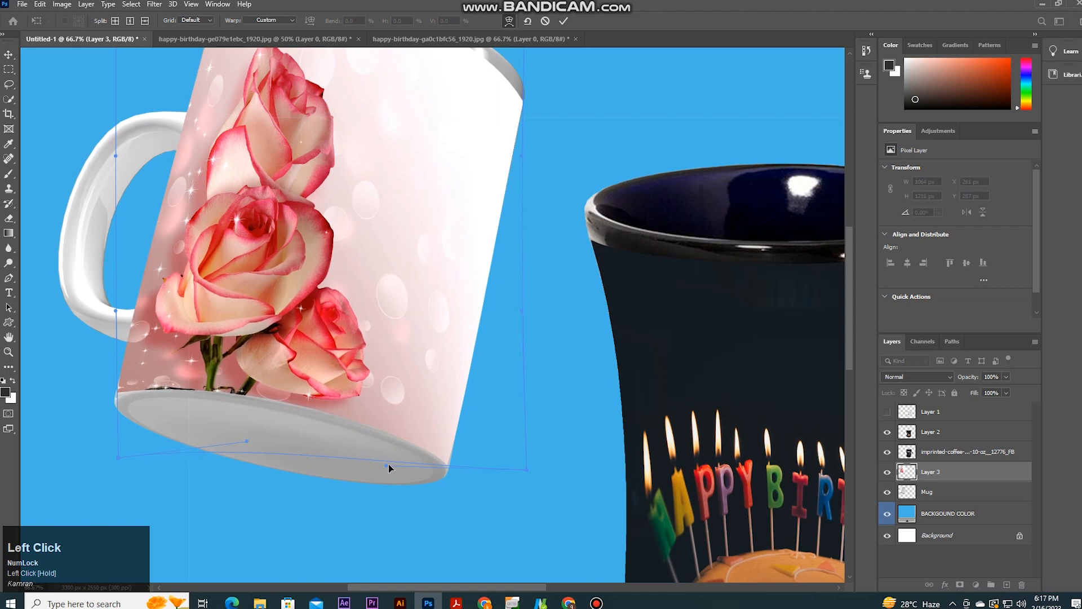
left_click_drag(388, 459, 368, 461)
left_click_drag(251, 441, 243, 443)
Step: Fit the roses image's lower left and upper left corners to the white mug's handle side, and apply the warp
left_click_drag(114, 457, 117, 462)
left_click_drag(116, 394, 114, 399)
left_click_drag(116, 456, 114, 466)
left_click_drag(122, 169, 144, 237)
left_click_drag(134, 84, 123, 83)
left_click(569, 22)
Step: Nudge the roses image down on the white mug to X 259 px, Y 298 px
key("ctrl+minus")
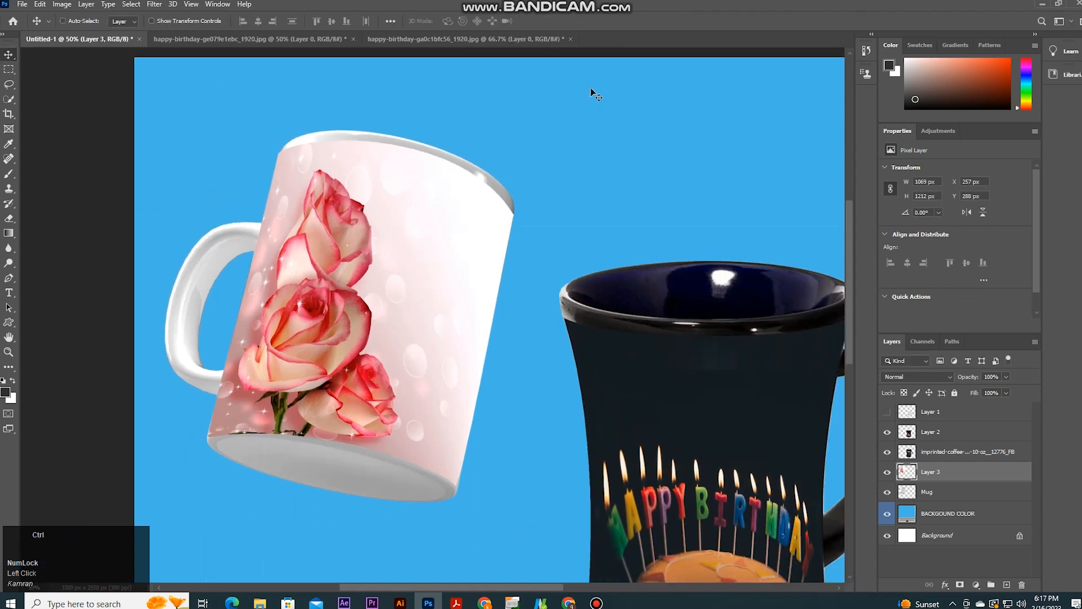
key("ctrl+minus")
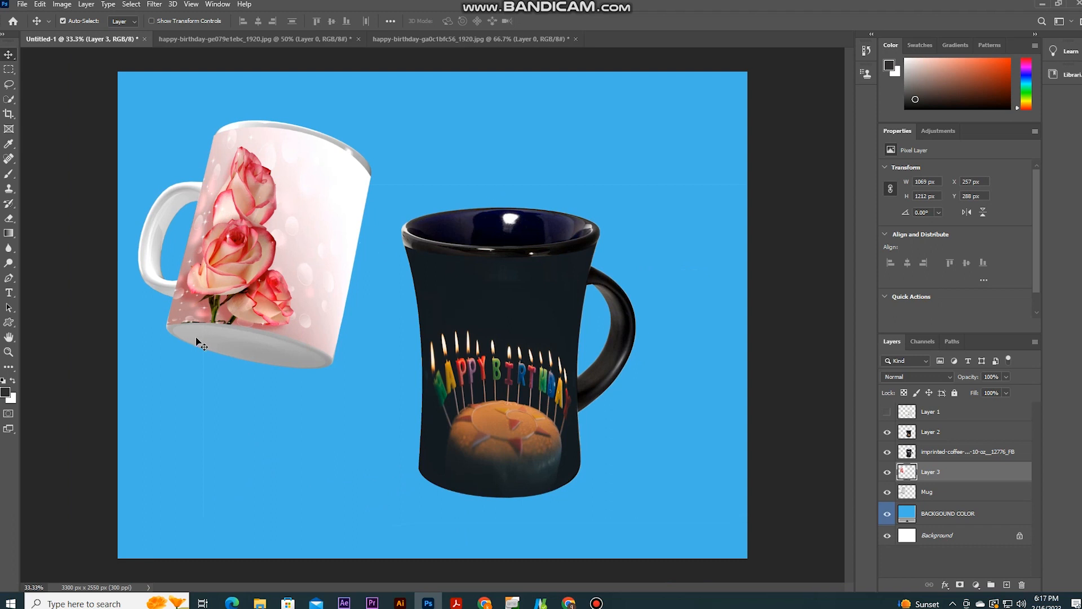
key("z")
left_click_drag(228, 340, 258, 373)
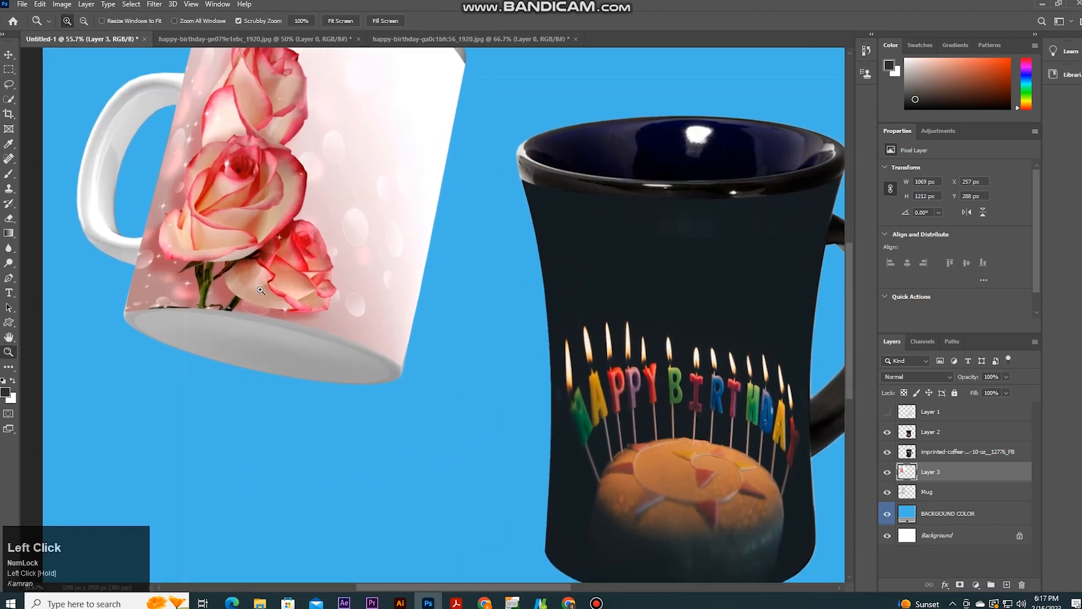
left_click(9, 54)
left_click_drag(188, 282, 187, 276)
key("space")
left_click_drag(244, 180, 233, 320)
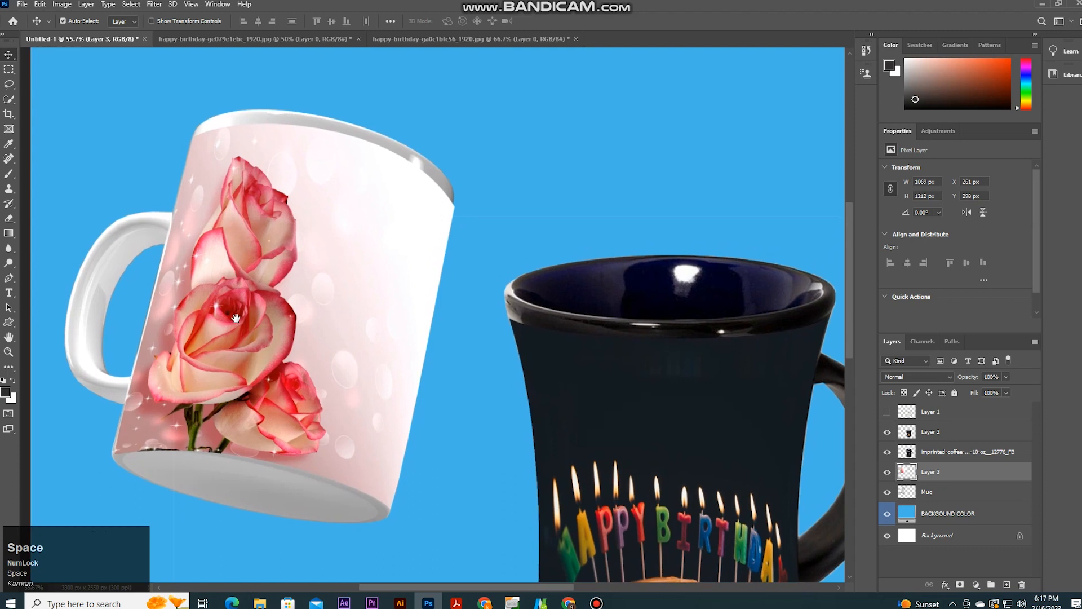
key("Left")
key("Left")
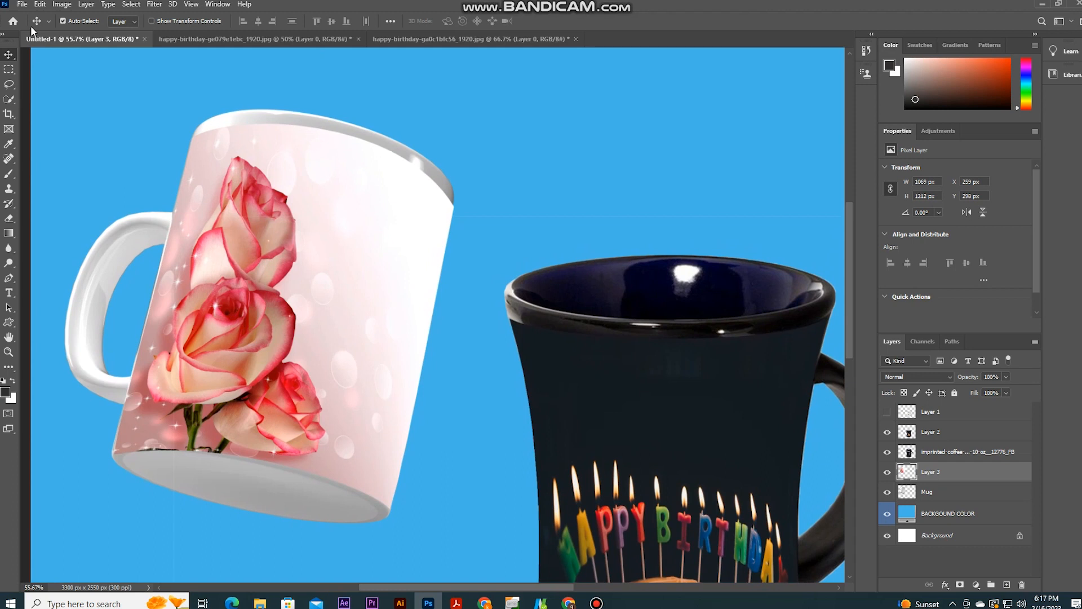
Step: Warp the roses image once more, pulling its right side slightly inward and fine-tuning the right corners and lower left corner
left_click(39, 4)
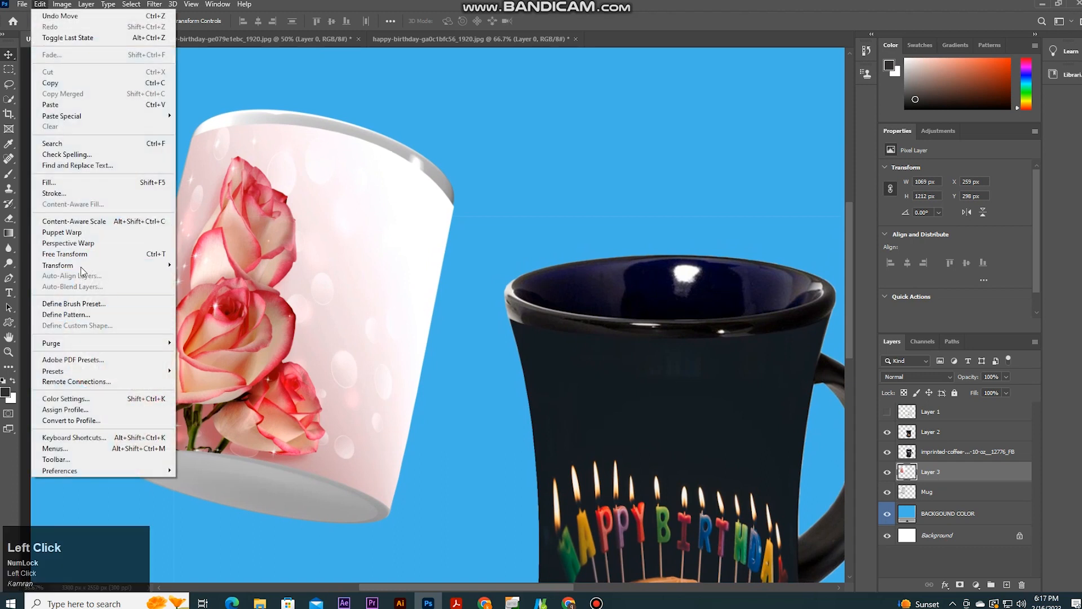
mouse_move(87, 266)
left_click(225, 343)
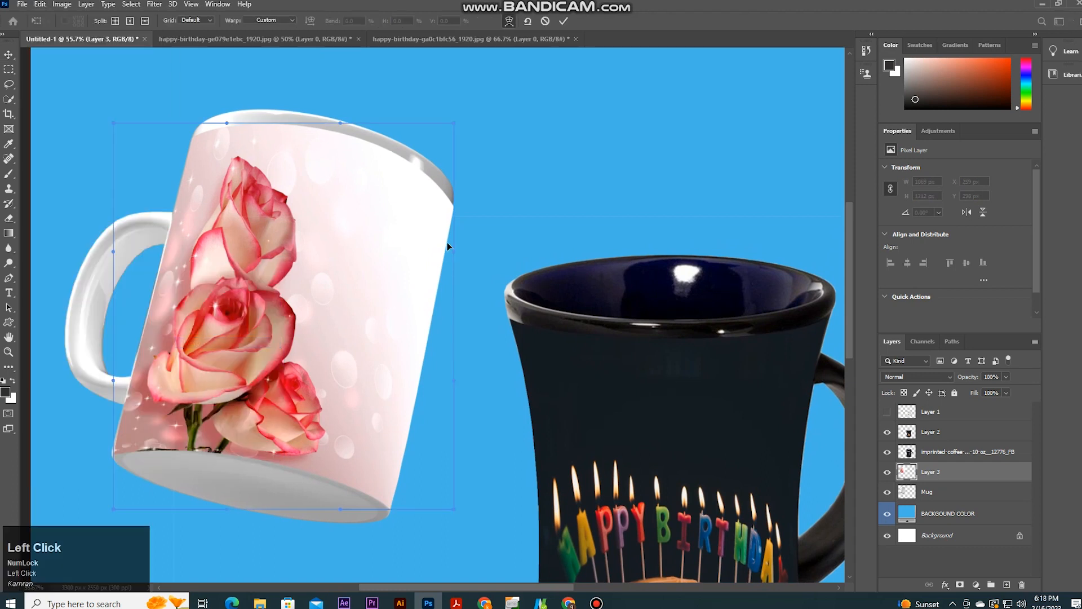
left_click_drag(451, 249, 448, 250)
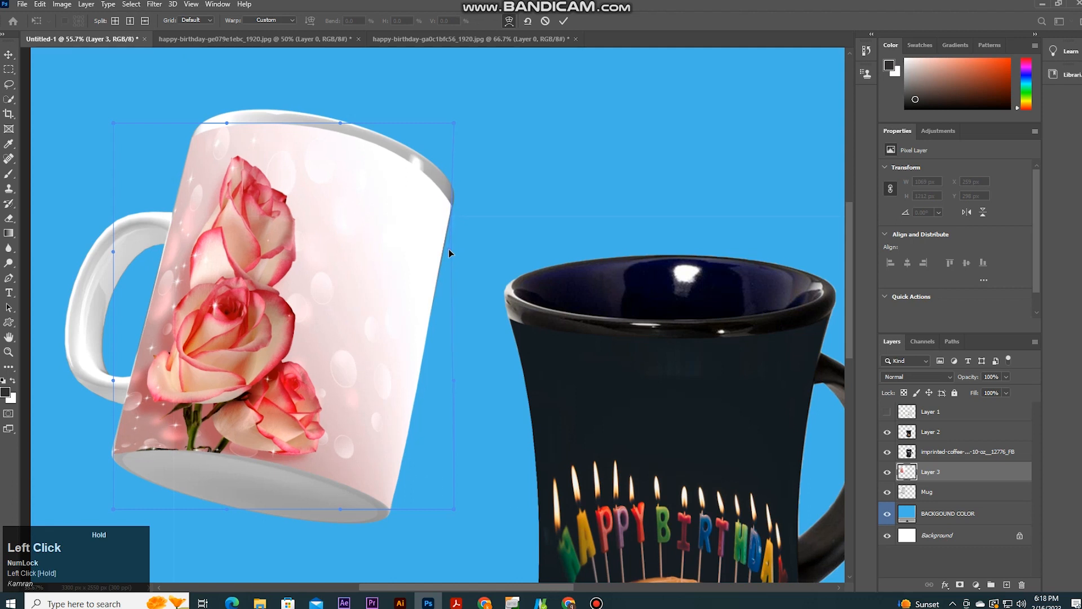
left_click_drag(454, 512, 456, 515)
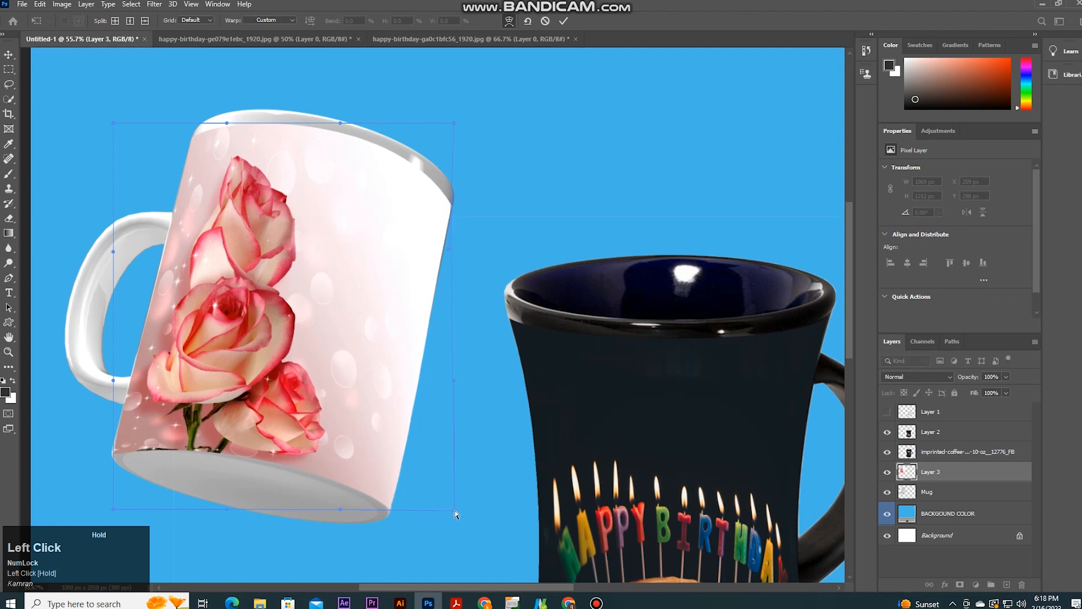
left_click_drag(457, 125, 455, 129)
left_click_drag(113, 509, 114, 512)
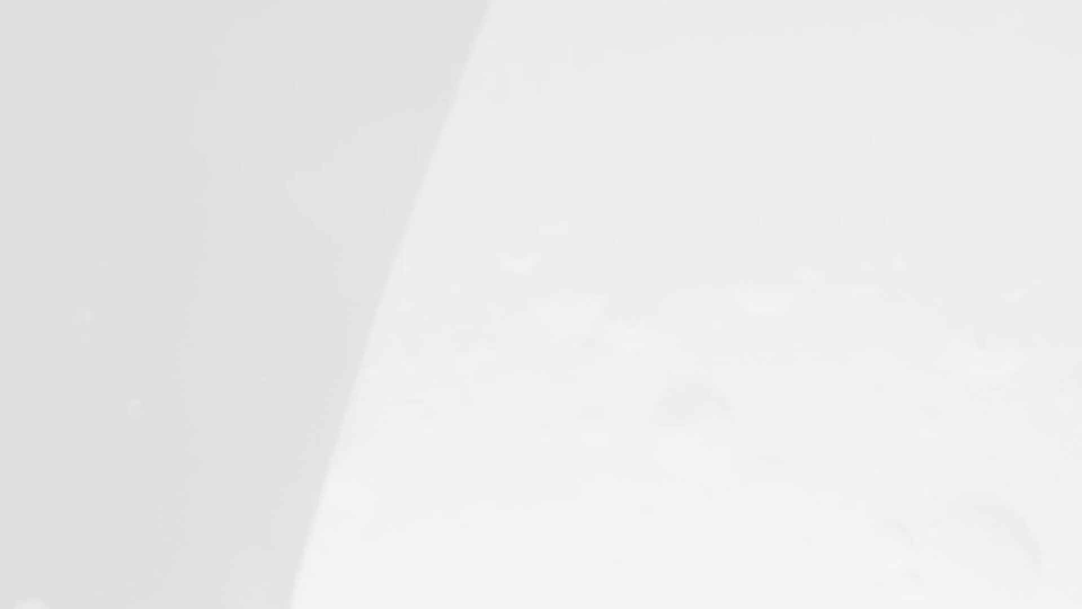